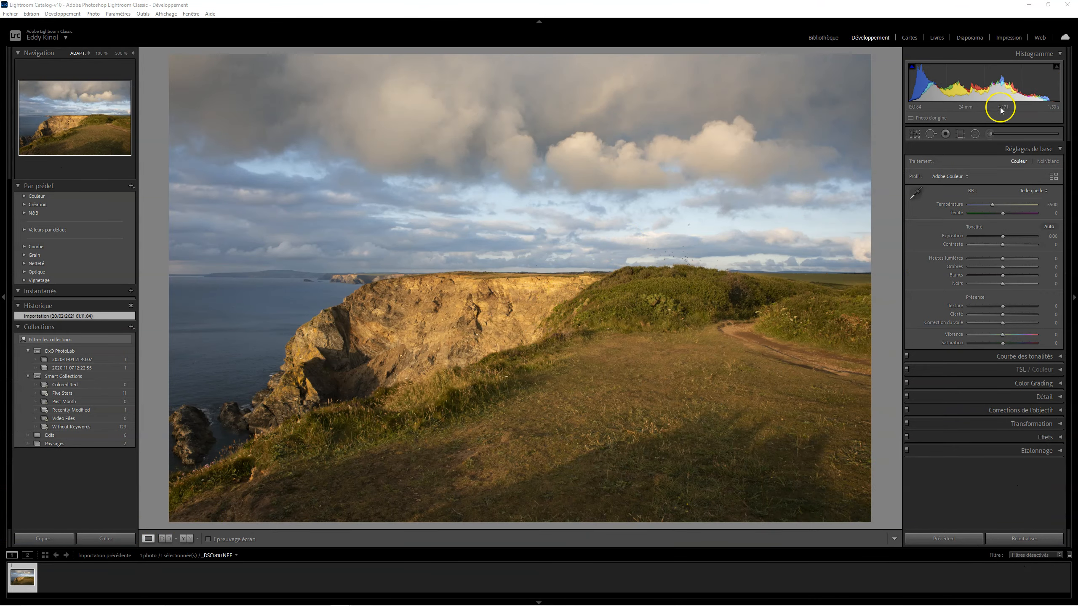
Remove chromatic aberration from the coastal photo and enable the lens profile correction
click(433, 324)
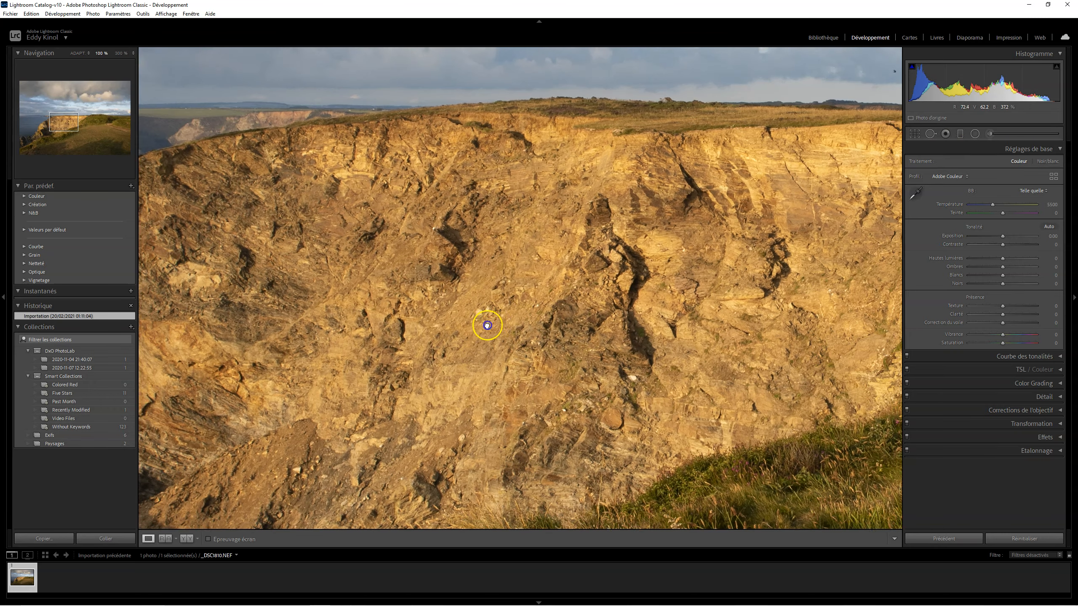
drag(486, 322, 635, 351)
click(555, 358)
click(631, 405)
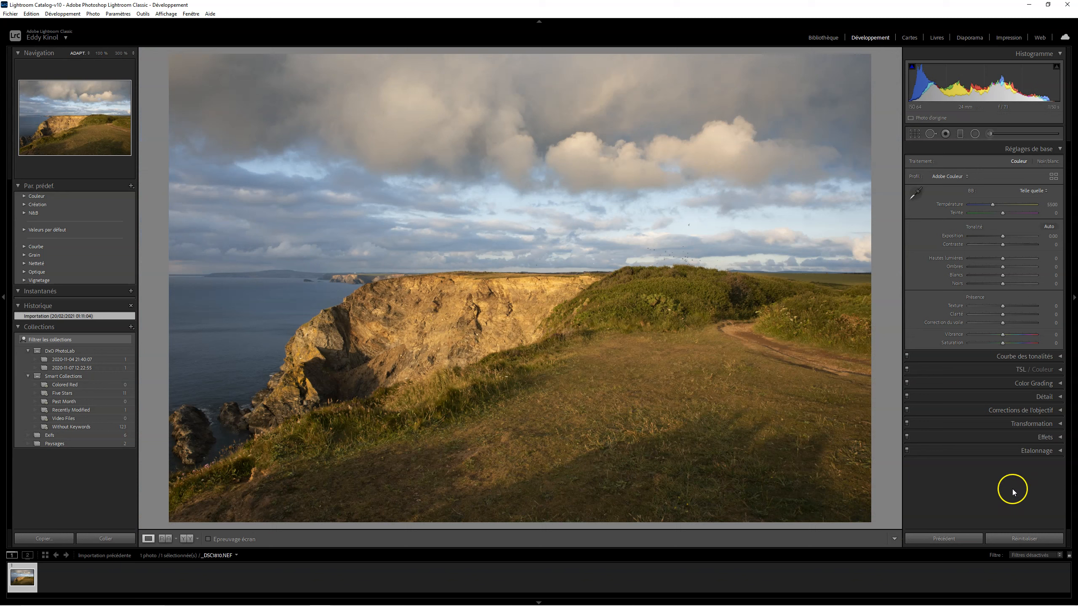
click(1035, 410)
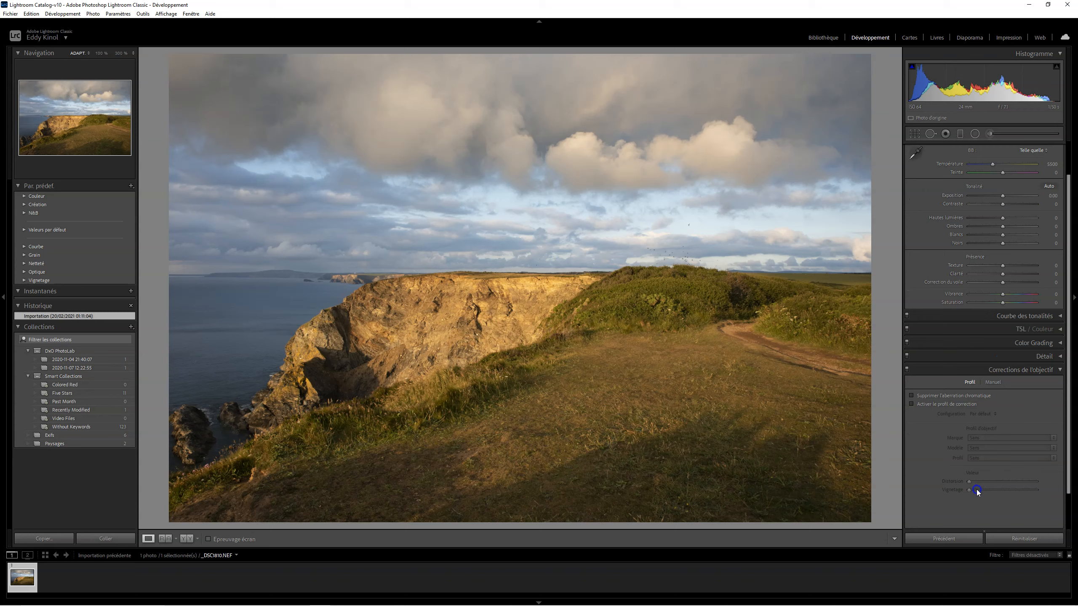
click(915, 396)
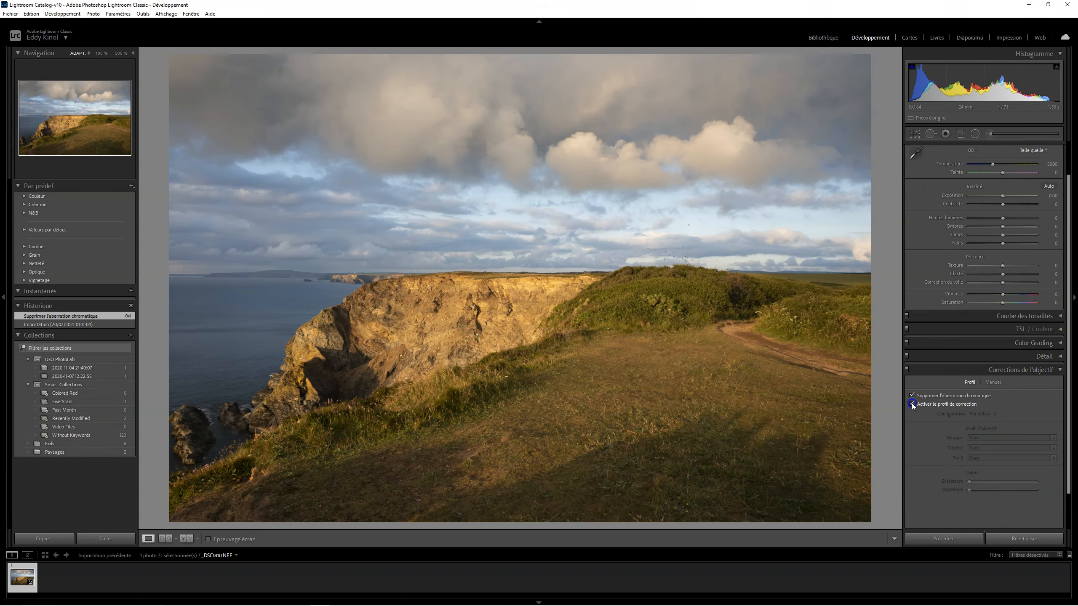
click(913, 404)
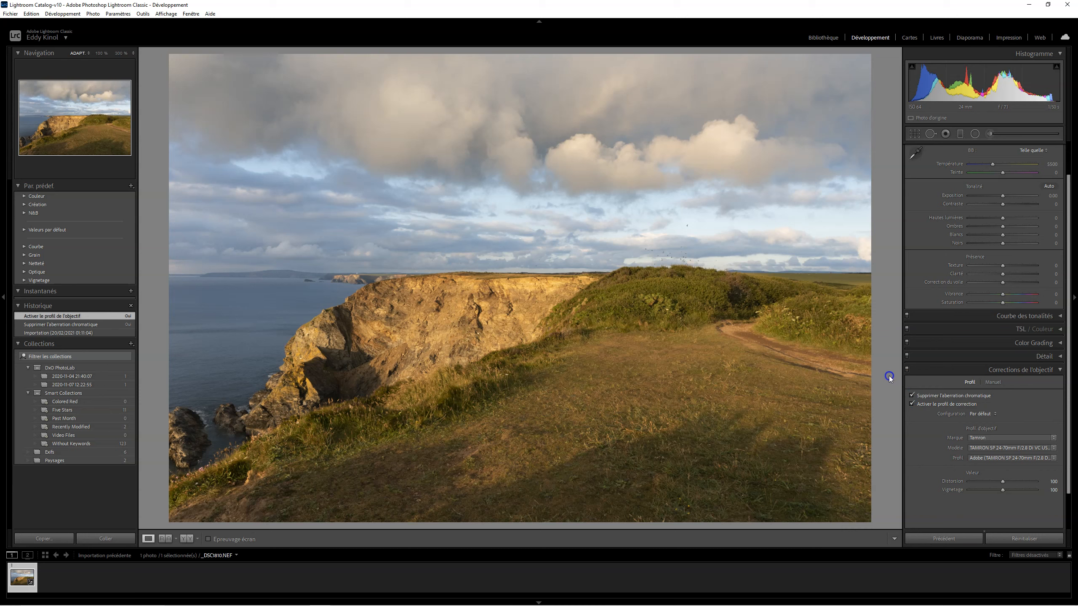
Compare the Plat and Paysage profiles from the Camera Matching group and apply Appareil photo Paysage to the photo
scroll(937, 344, up, 1)
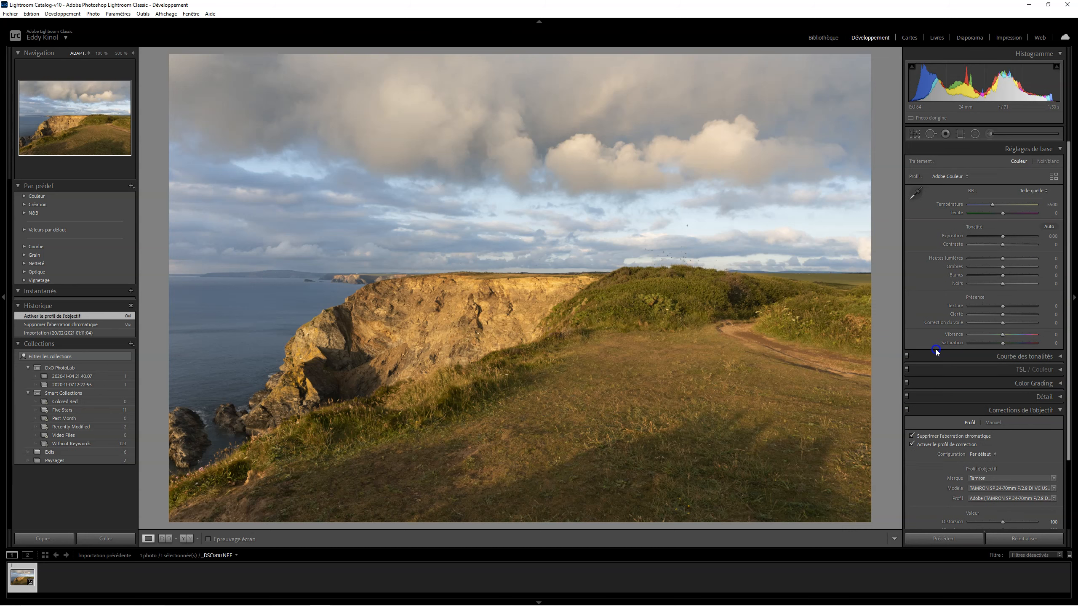
click(1053, 175)
click(920, 226)
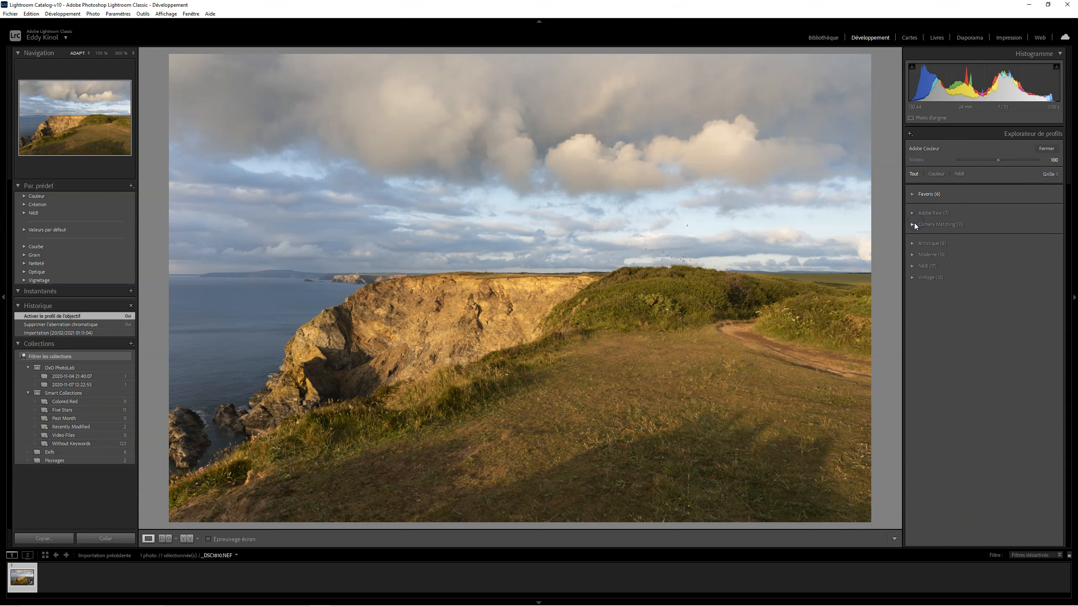
click(913, 224)
click(1021, 333)
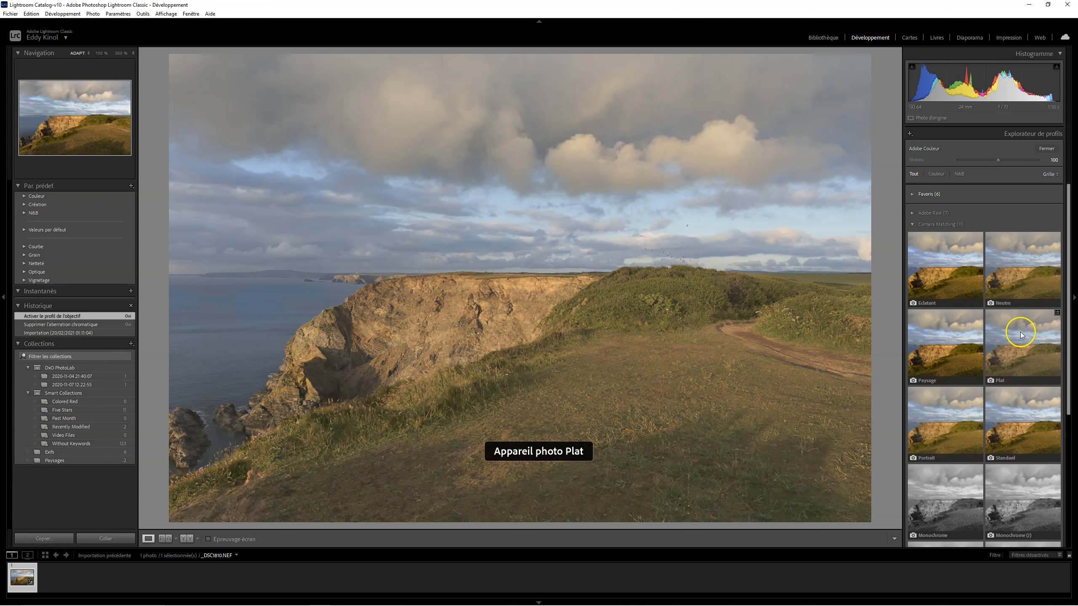
click(1020, 333)
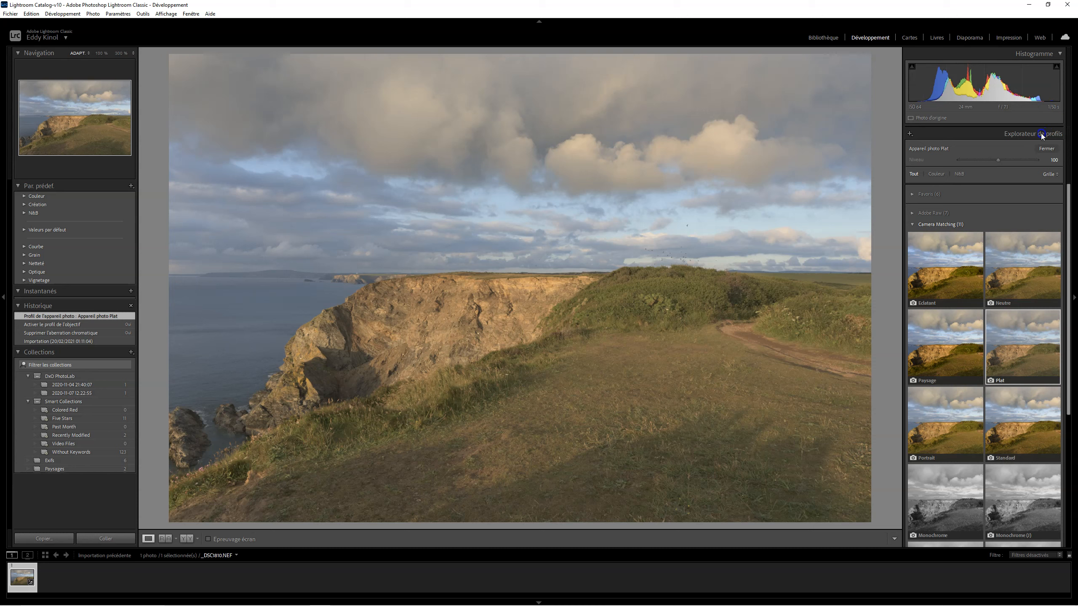
click(1023, 326)
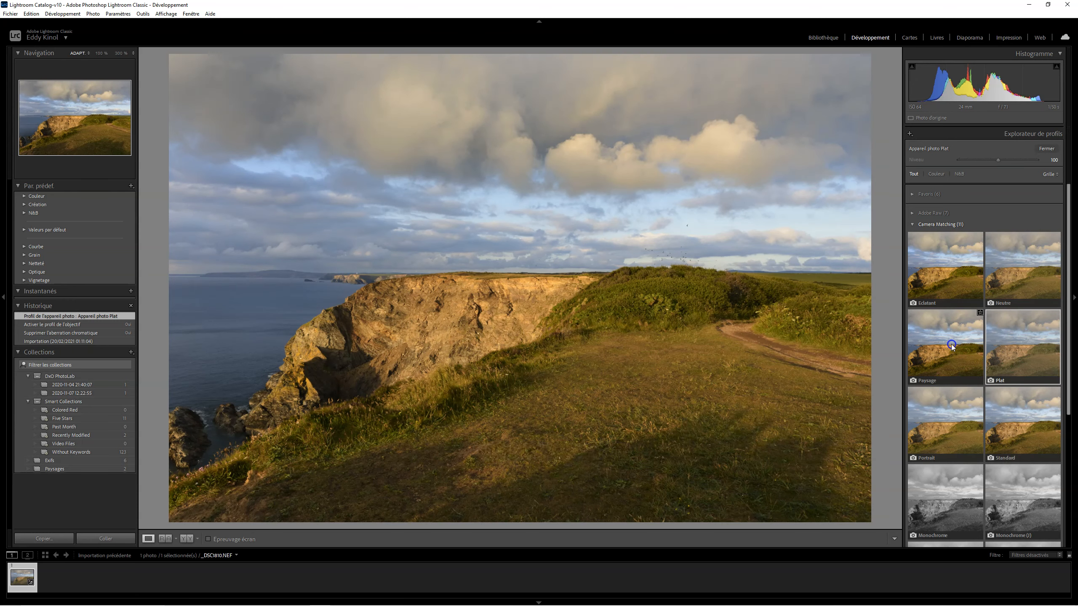
click(951, 344)
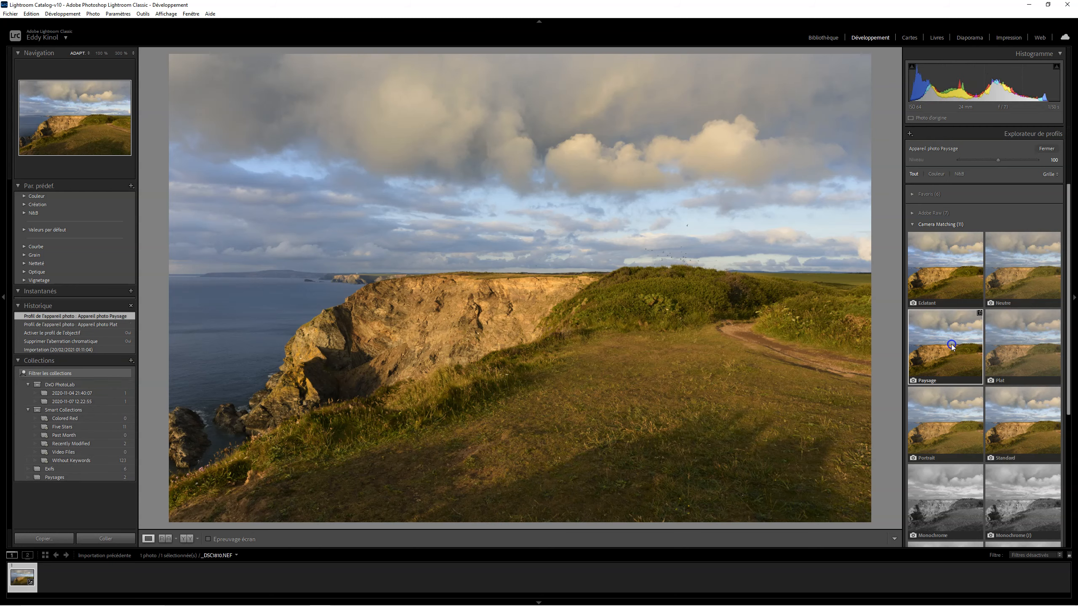
click(1013, 347)
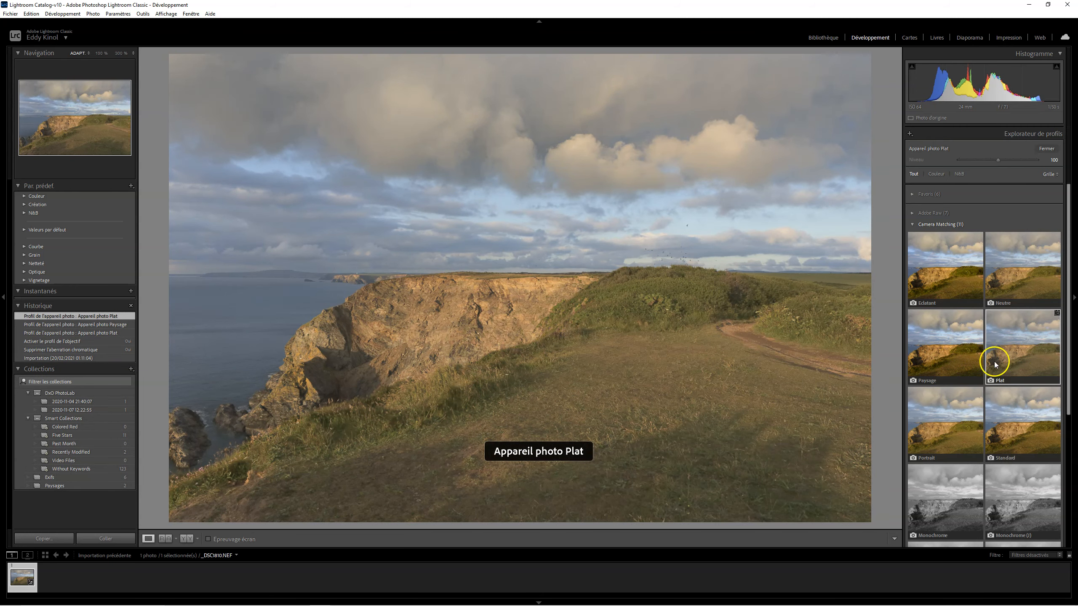
click(952, 355)
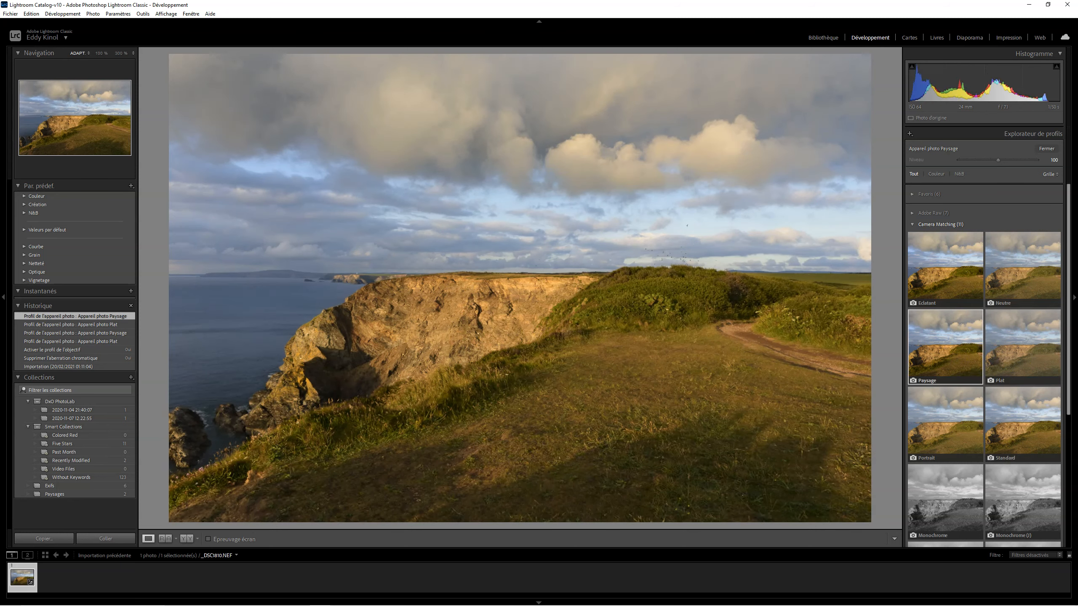
click(912, 225)
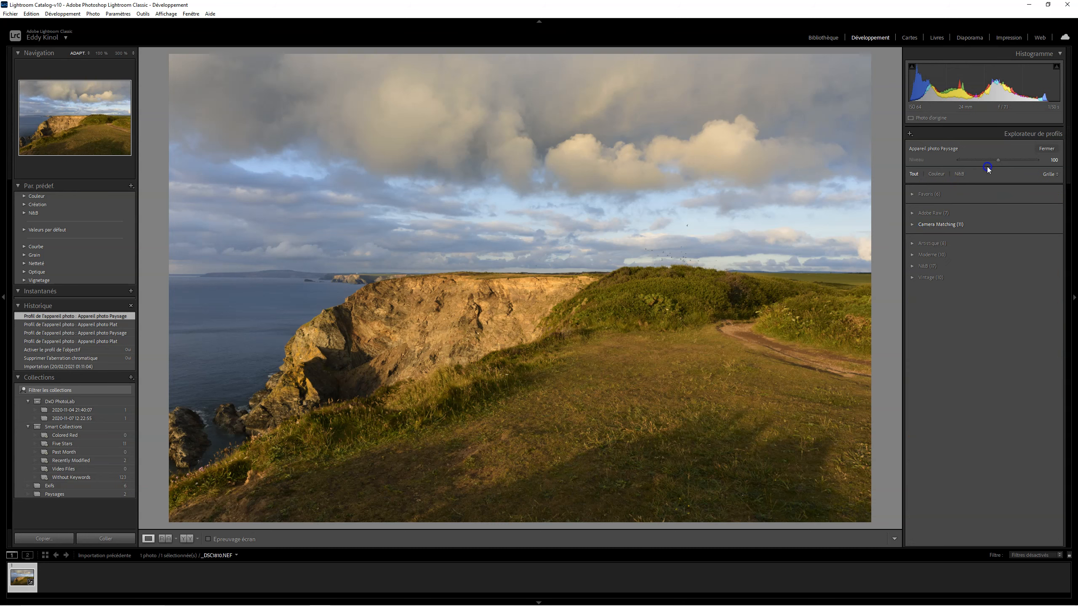
click(1045, 149)
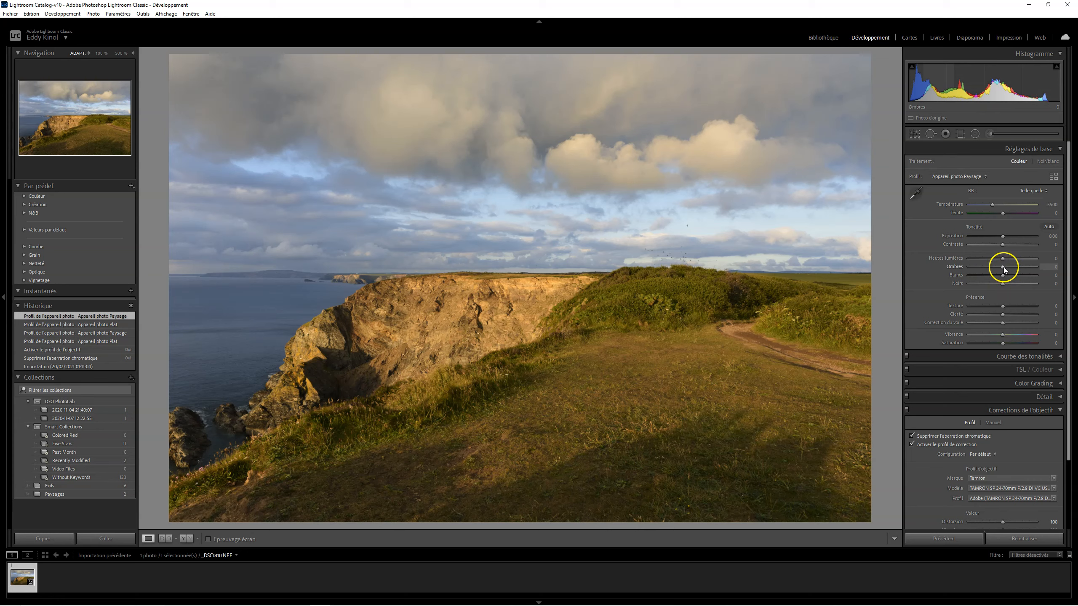
Set Hautes lumières to -46, Ombres to +58, Blancs to +34 and Noirs to -25
mouse_move(1004, 269)
mouse_down()
mouse_move(1022, 268)
mouse_move(986, 260)
mouse_move(1015, 278)
mouse_up()
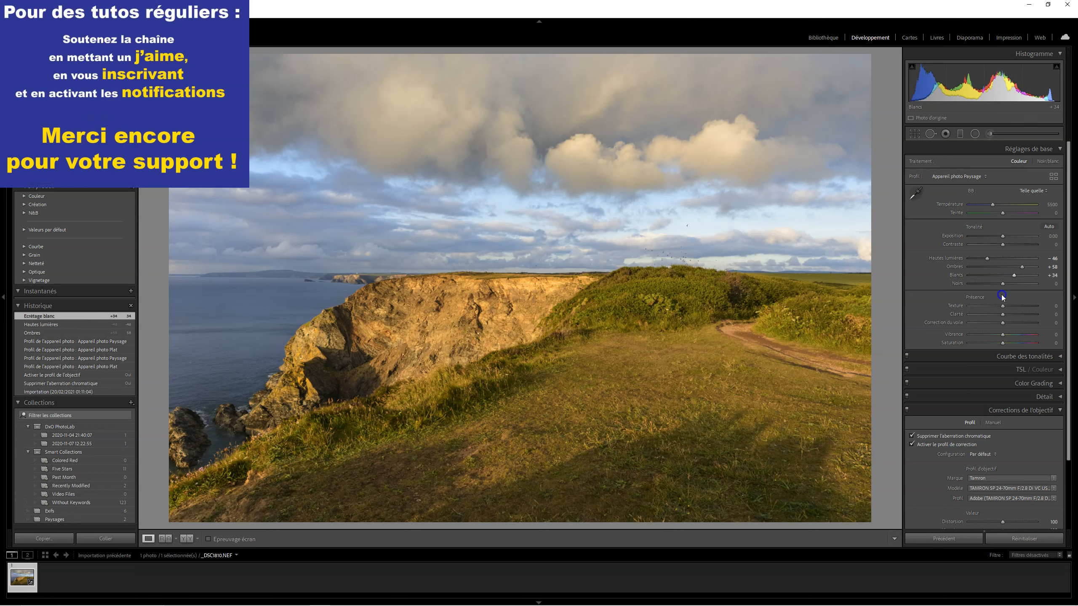
drag(1005, 283, 996, 284)
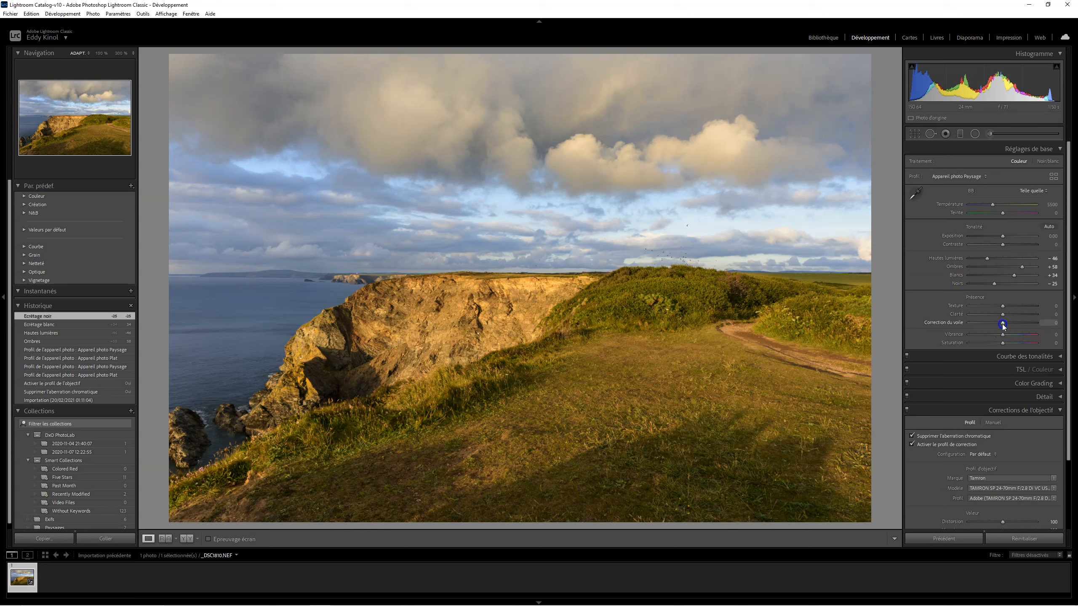
Raise the dehaze amount (Correction du voile) to +38 to bring out the clouds
drag(1003, 325, 1021, 324)
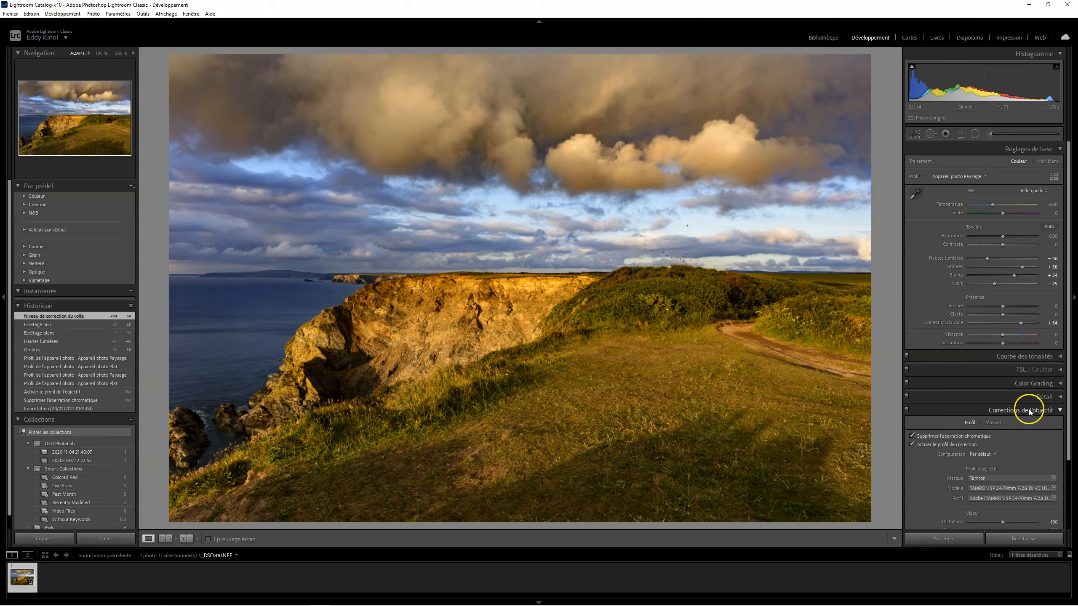
mouse_move(1022, 325)
mouse_down()
mouse_move(1006, 325)
mouse_move(1016, 325)
mouse_up()
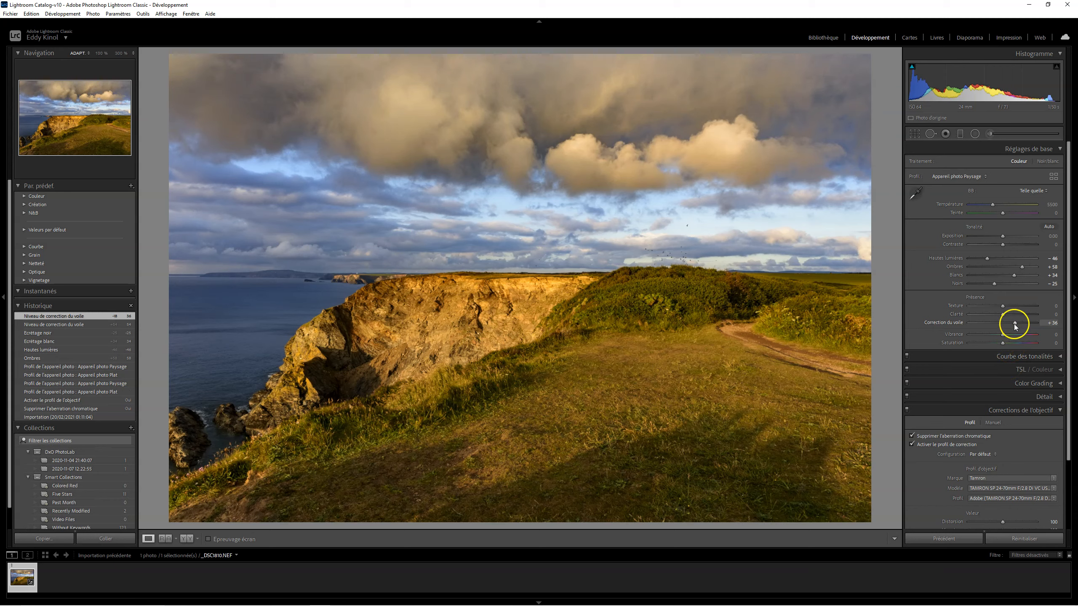
mouse_move(1013, 326)
mouse_down()
mouse_move(1001, 325)
mouse_move(1013, 327)
mouse_up()
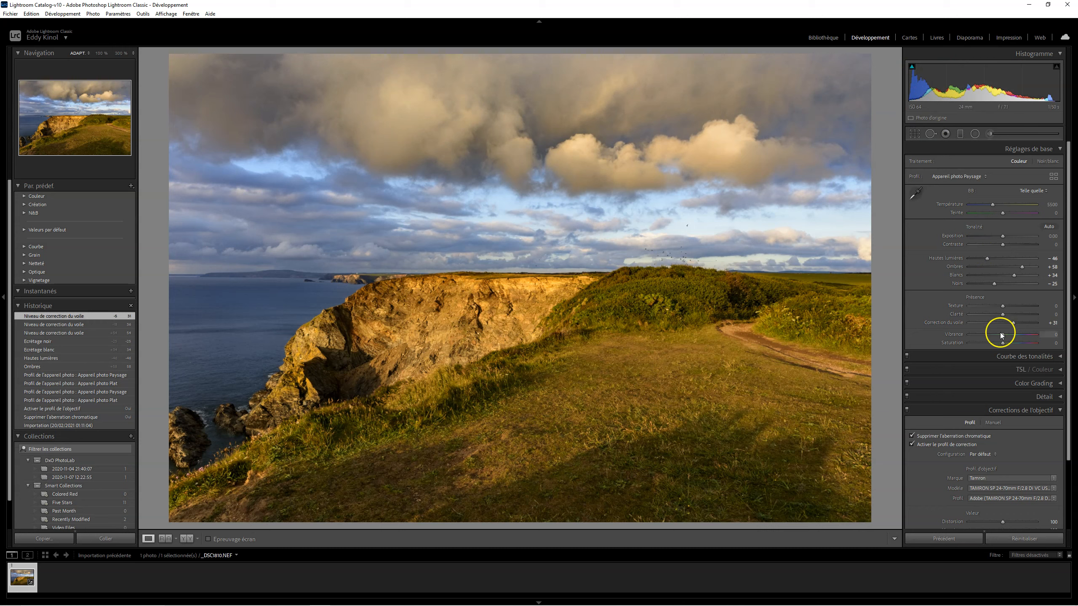
drag(1014, 324, 1016, 321)
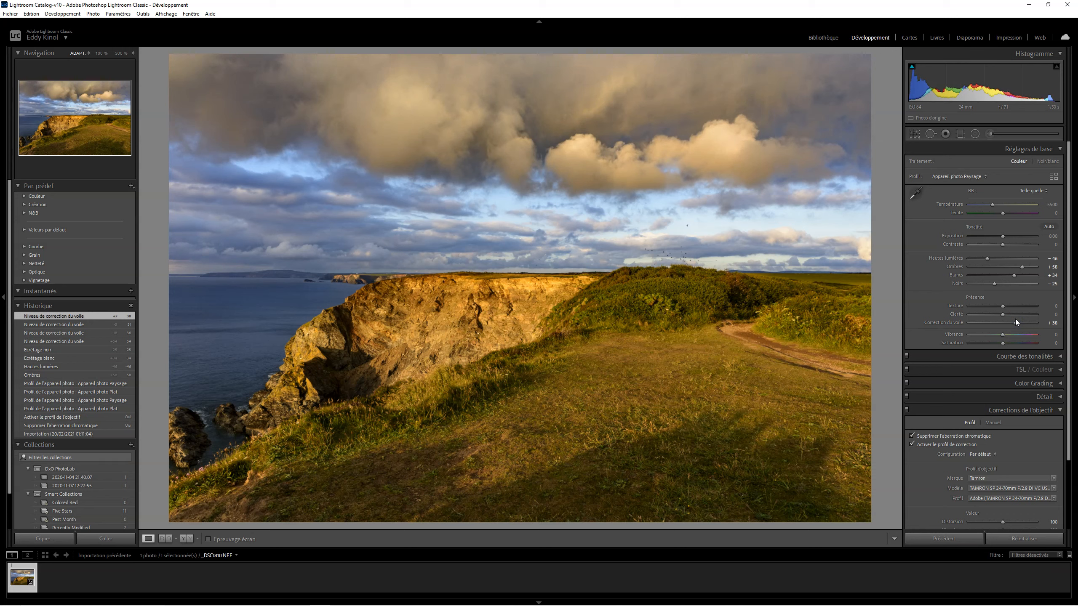
click(1012, 326)
click(1011, 326)
click(1011, 331)
Set Saturation to -34 and Vibrance to -1, checking the colours against the photo's before view
drag(1003, 344, 991, 344)
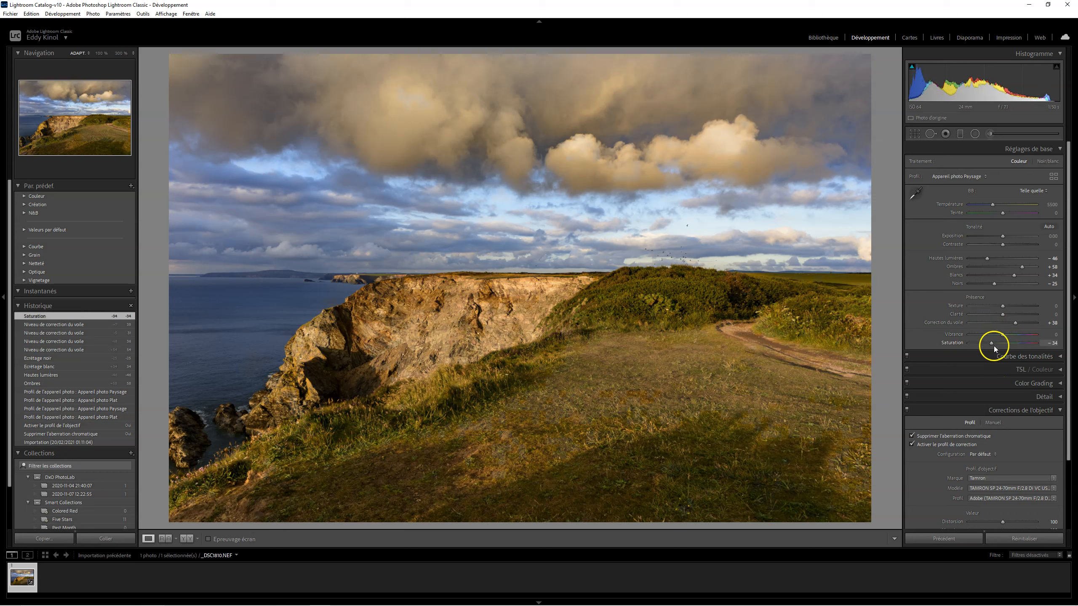
drag(1002, 336, 992, 337)
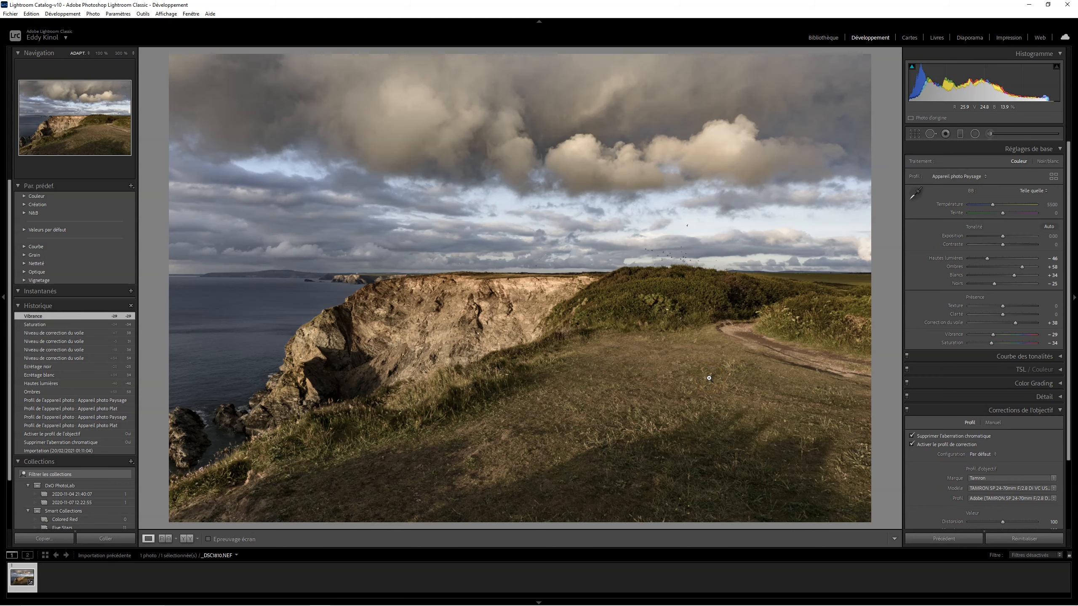
key(backslash)
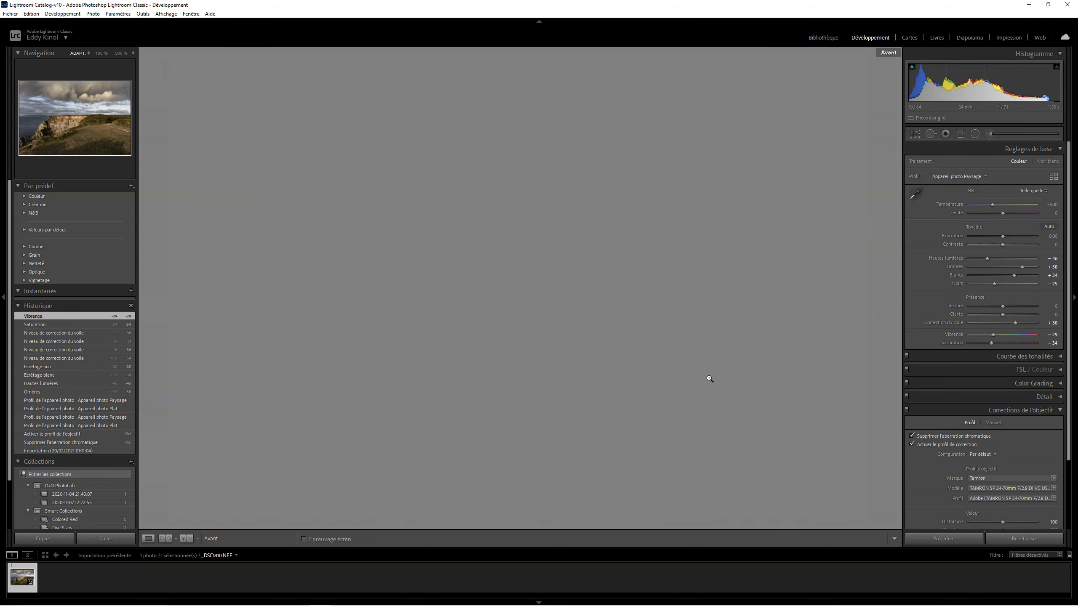
key(backslash)
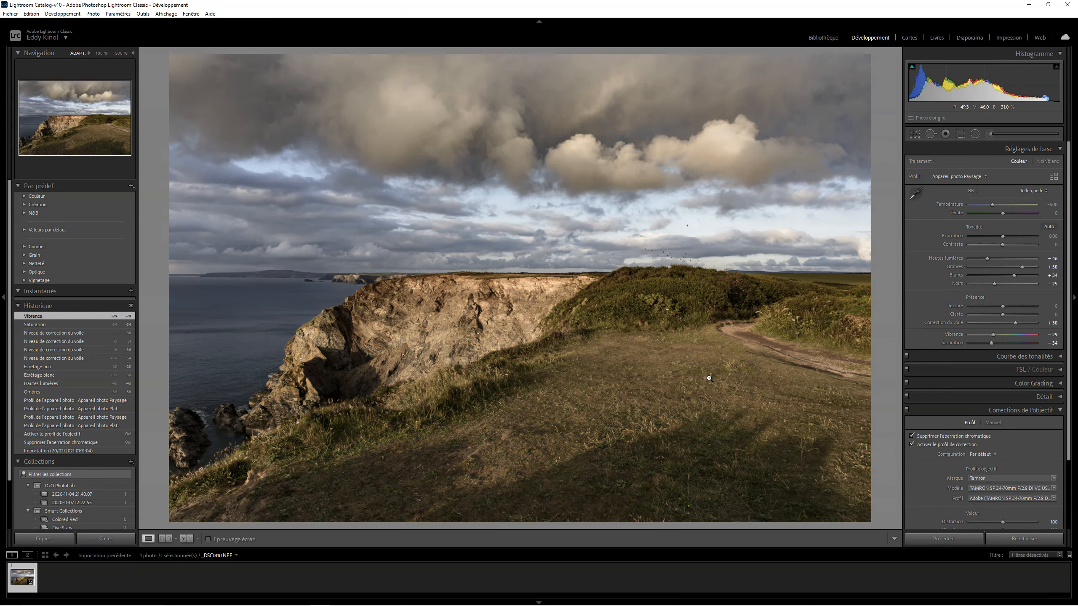
key(backslash)
key(backslash)
drag(994, 338, 1003, 334)
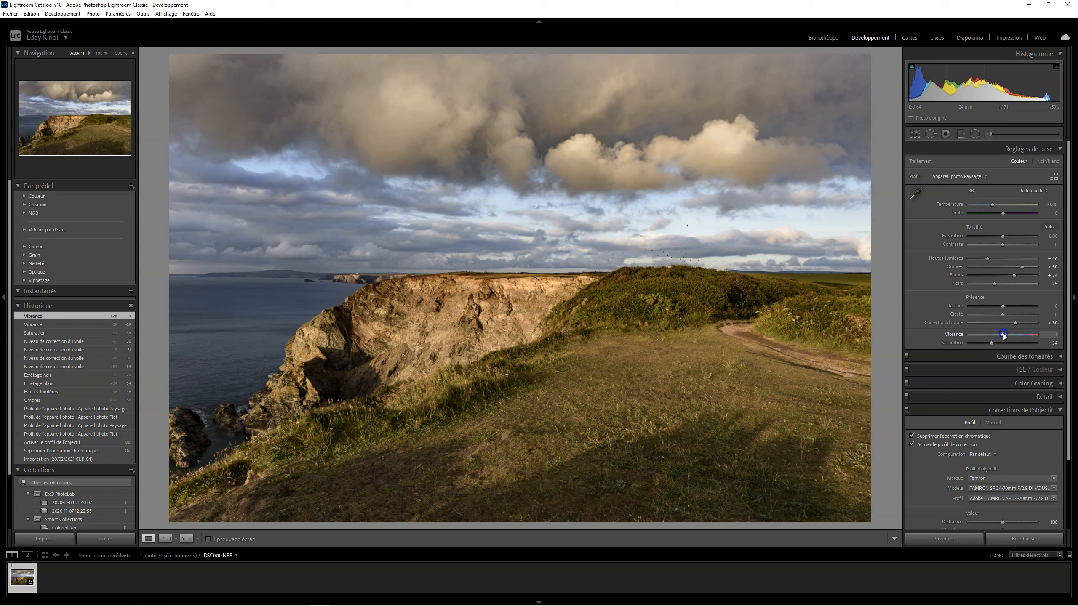
Compare the edited photo repeatedly with its before view to judge the colours and tones
key(backslash)
key(backslash)
key(backslash)
key(backslash)
key(backslash)
key(backslash)
click(463, 160)
key(backslash)
key(backslash)
Set Clarté to +30 and Contraste to -39
drag(1003, 315, 1013, 315)
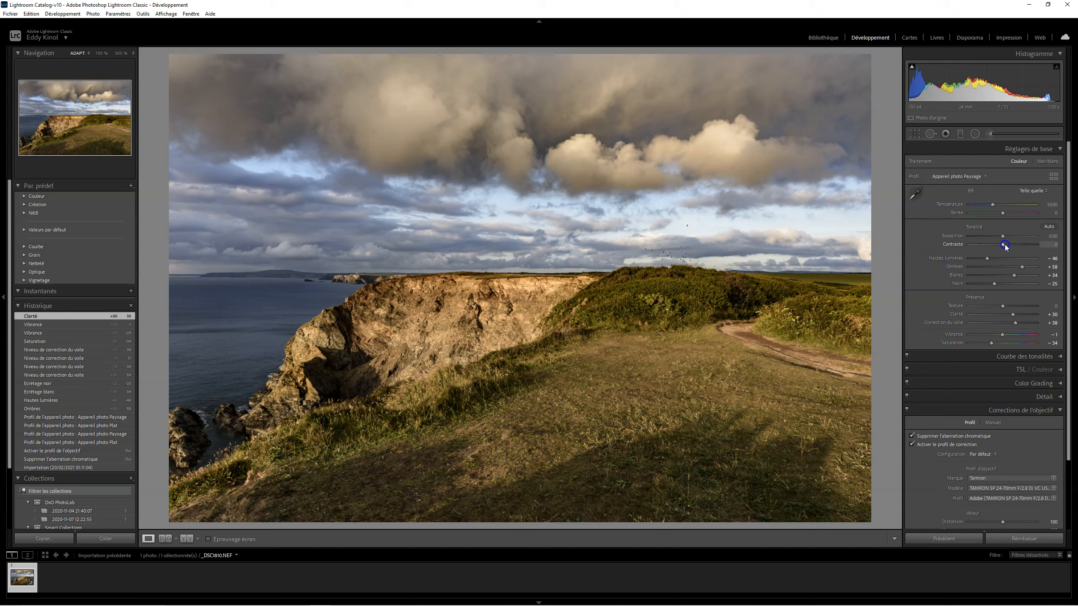
drag(1006, 246, 992, 249)
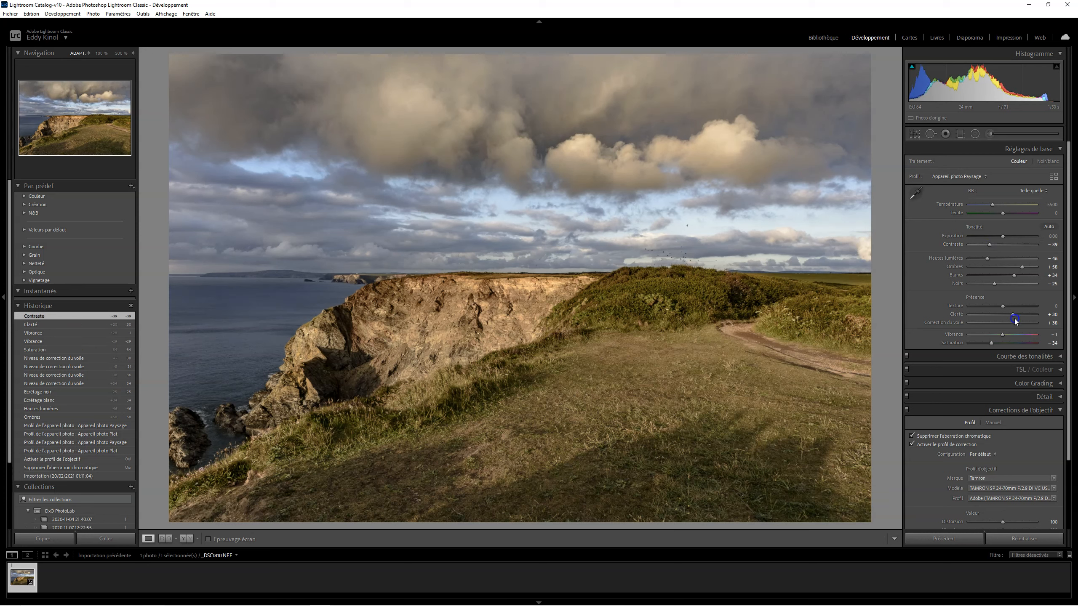
Tint the highlights a warm orange in Color Grading and raise their luminance
scroll(1021, 381, down, 3)
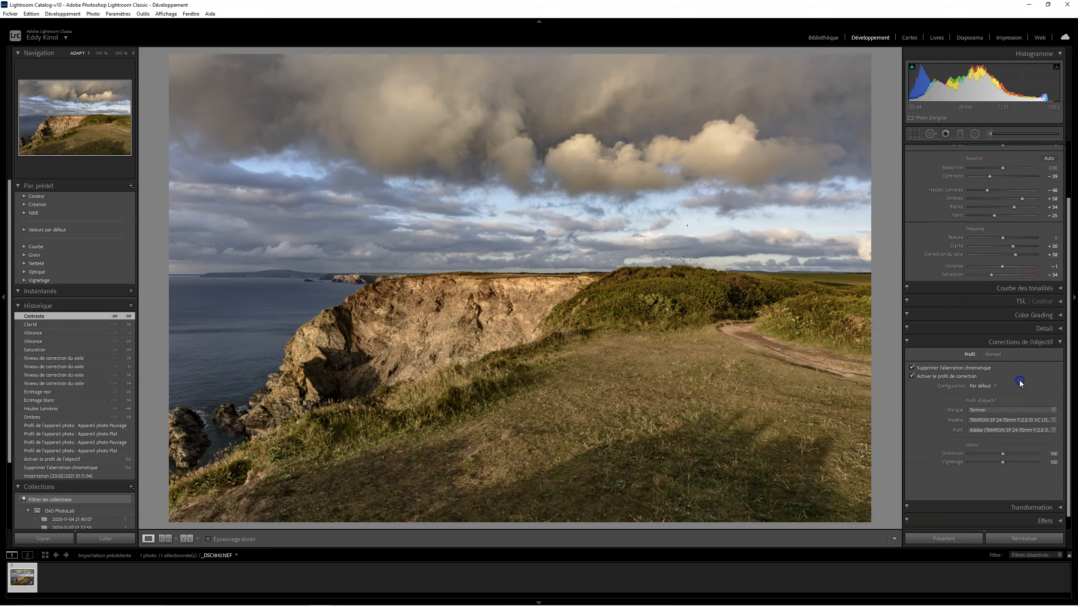
click(1048, 315)
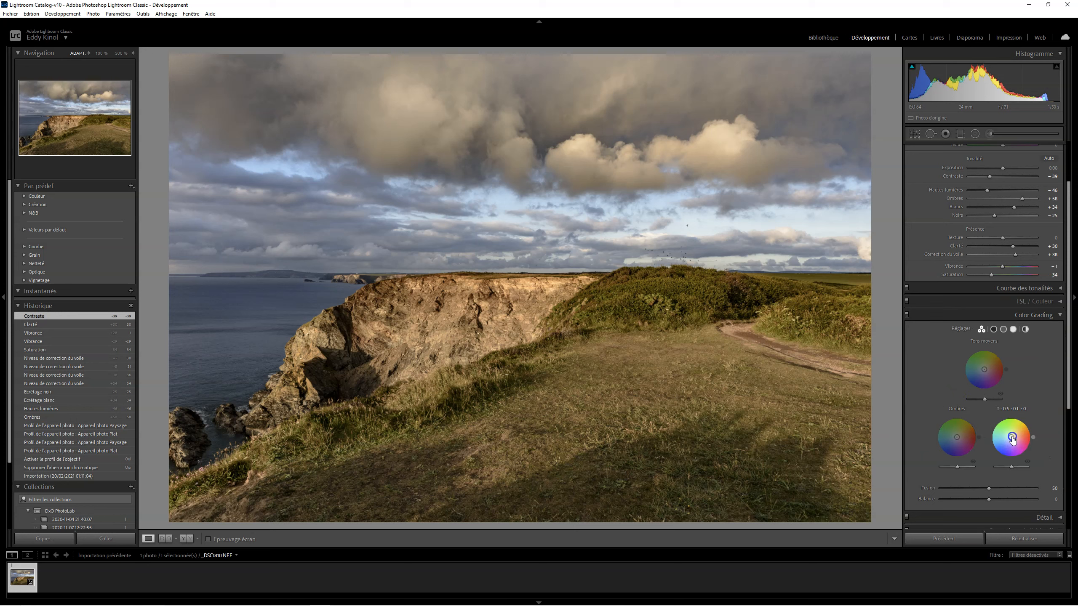
drag(1012, 437, 1029, 464)
click(1012, 467)
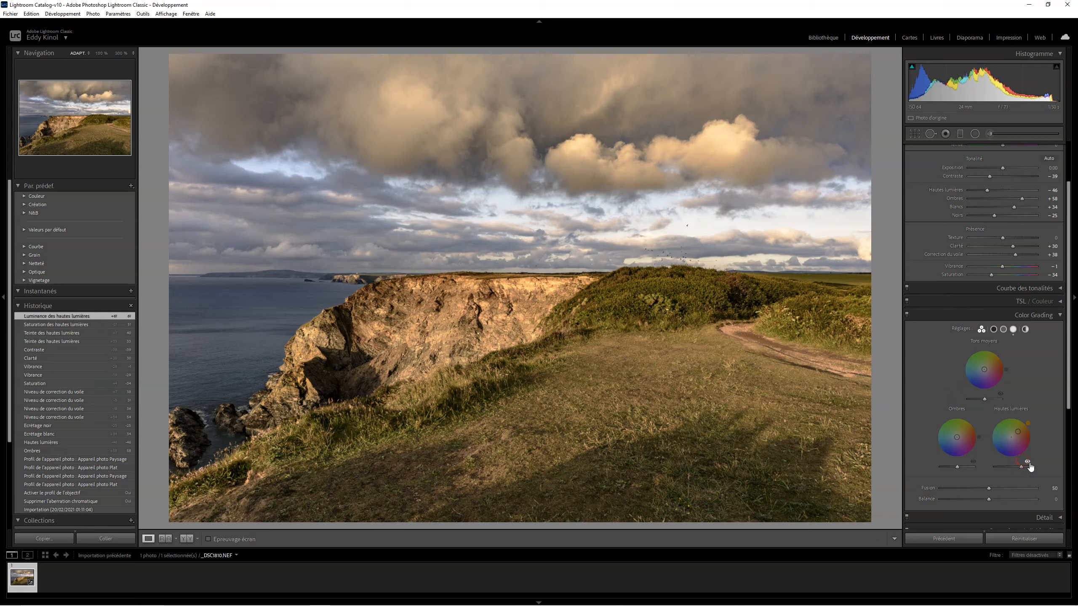
Compare the photo with and without the highlights colour grading
click(1028, 462)
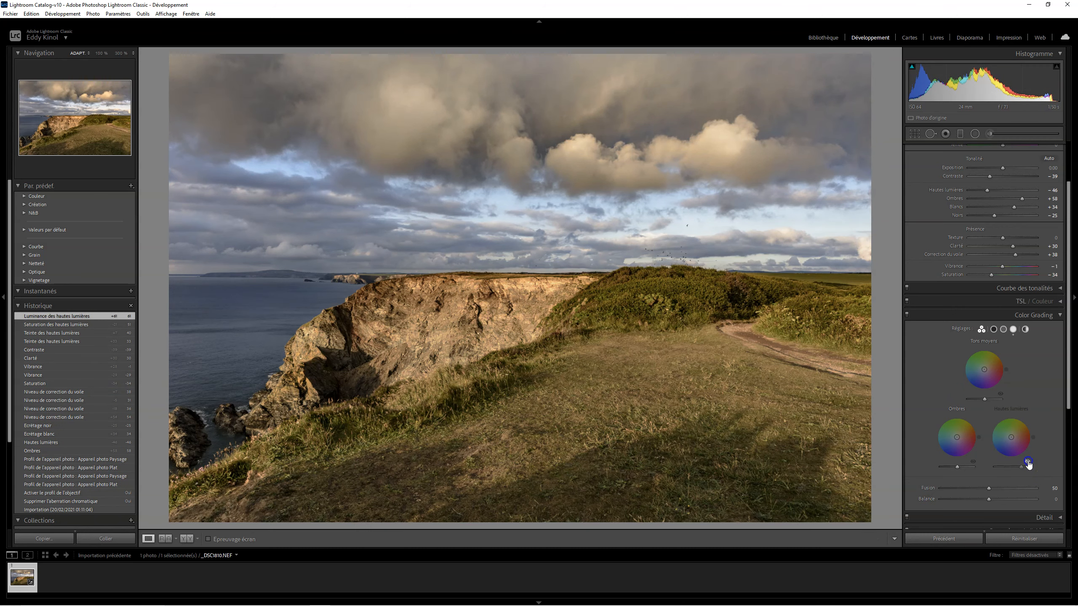
click(1028, 463)
click(1028, 463)
click(1028, 463)
click(1028, 462)
click(1028, 463)
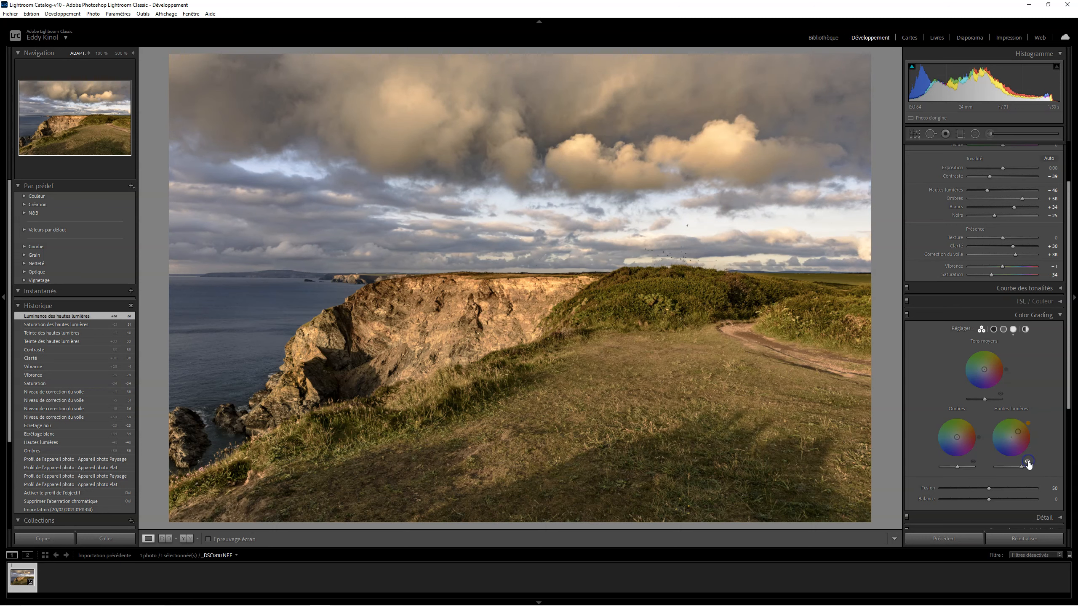
click(1027, 463)
click(1027, 463)
Tint the midtones a warm orange in Color Grading and check the photo with and without that tint
drag(992, 358, 990, 368)
click(1001, 395)
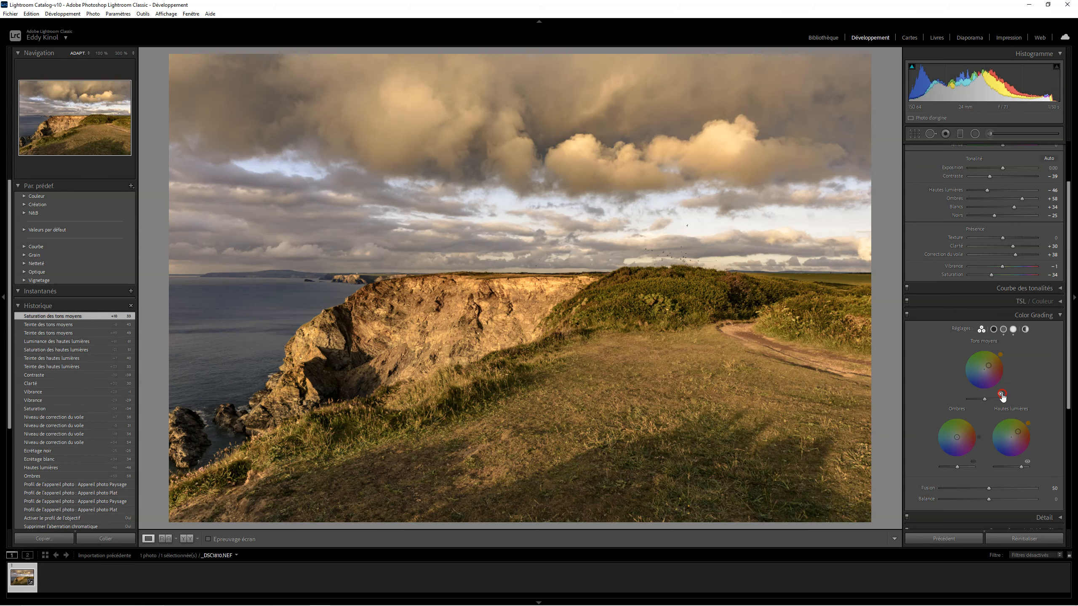
drag(1002, 395, 1002, 395)
Crop the photo to a 16 x 9 aspect ratio and adjust the framing within the crop
click(915, 135)
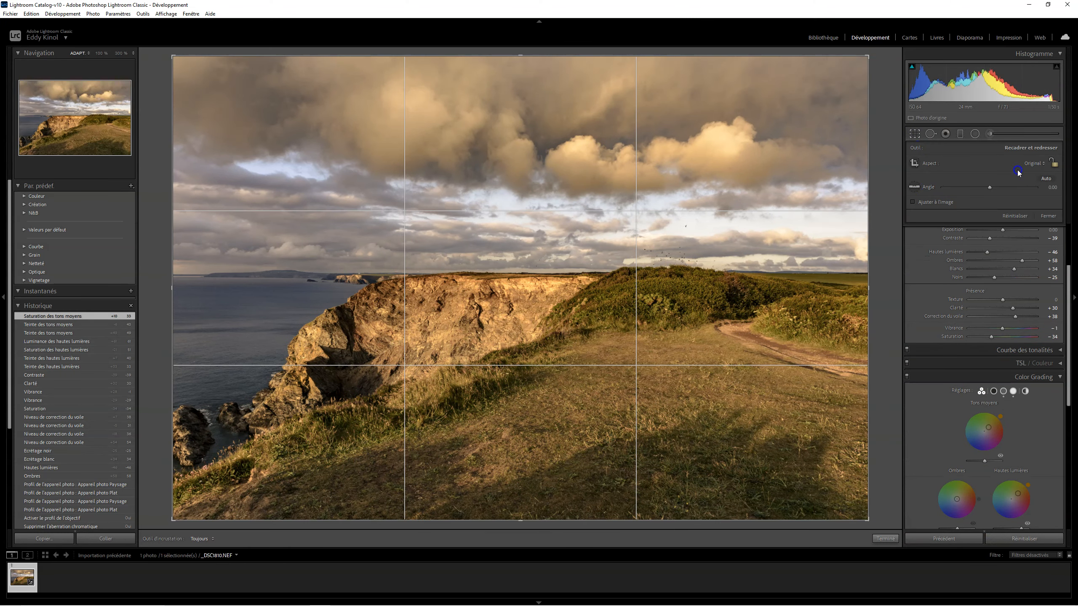
click(1034, 165)
click(975, 262)
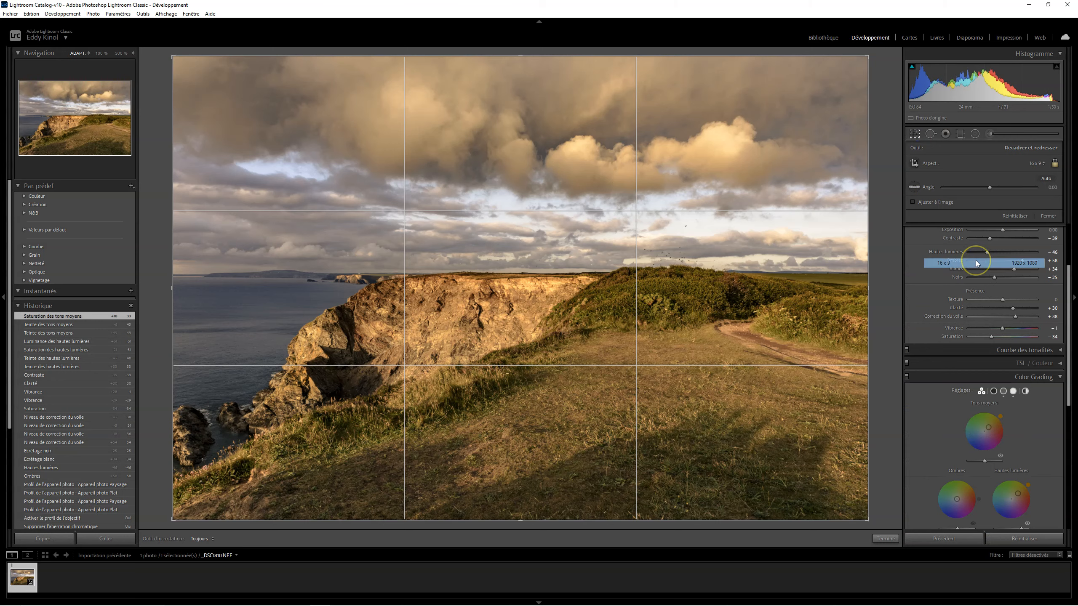
mouse_move(668, 301)
mouse_down()
mouse_move(673, 351)
mouse_move(683, 306)
mouse_up()
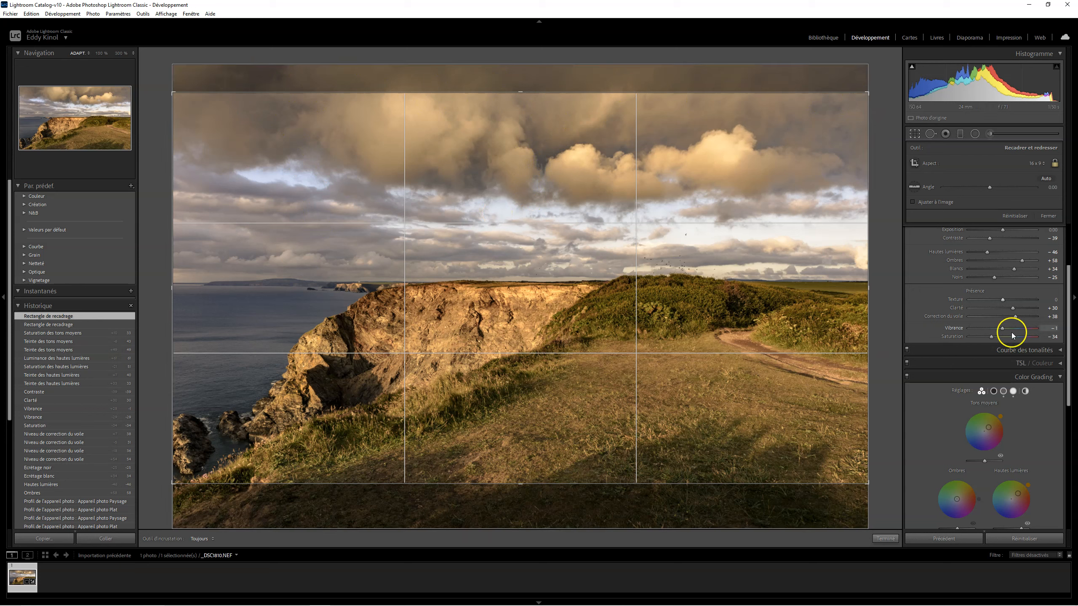
Level the sea horizon by straightening the photo to an angle of -0.76 and apply the crop
click(1044, 179)
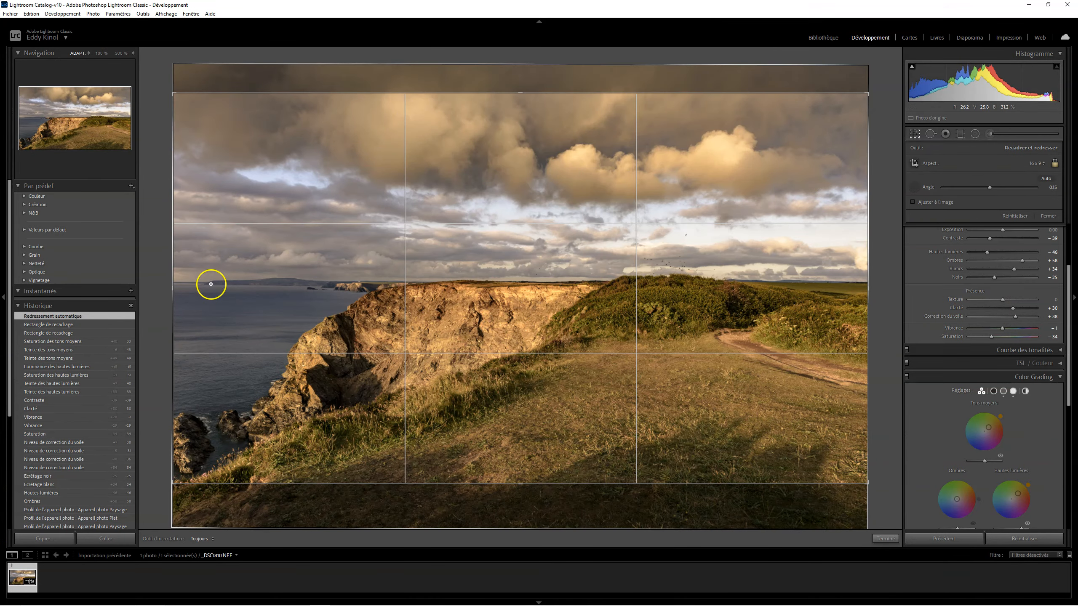
drag(212, 285, 316, 285)
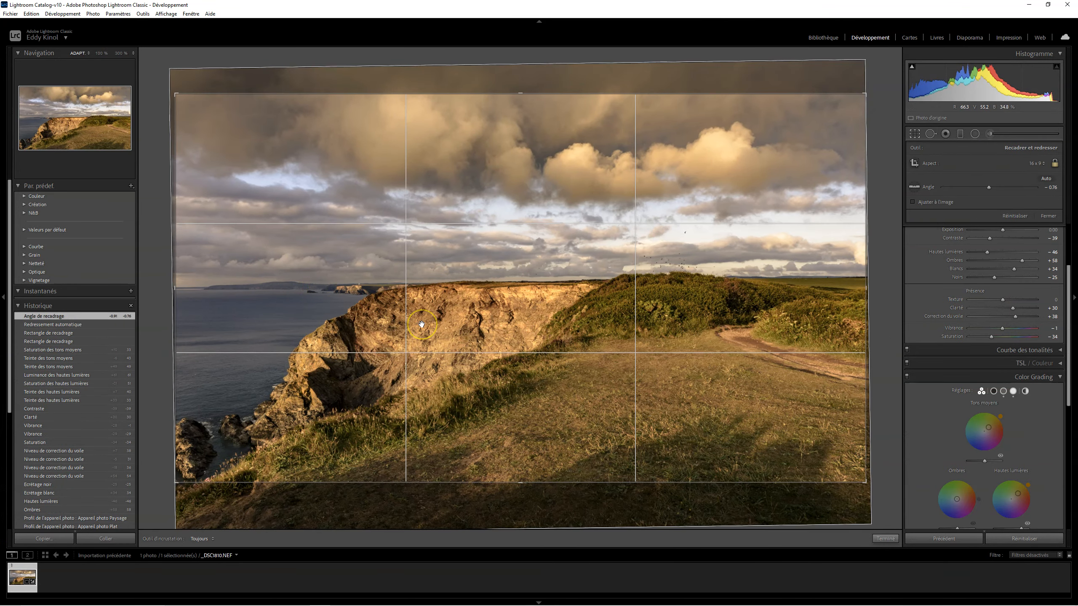
key(Return)
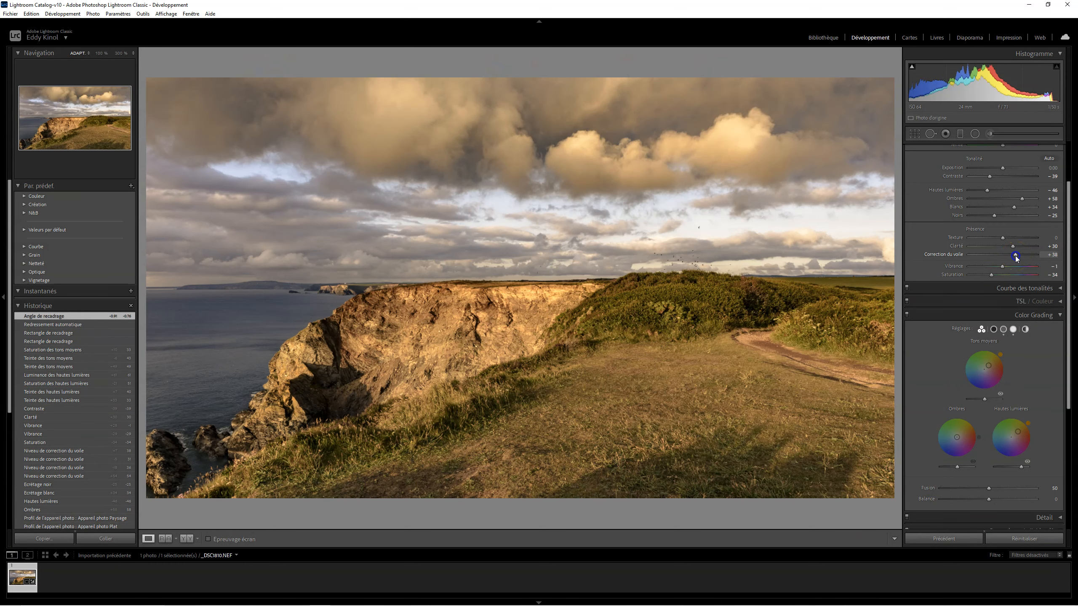
Compare the photo with Correction du voile at 0 and at +38, and keep it at +38
double_click(1015, 256)
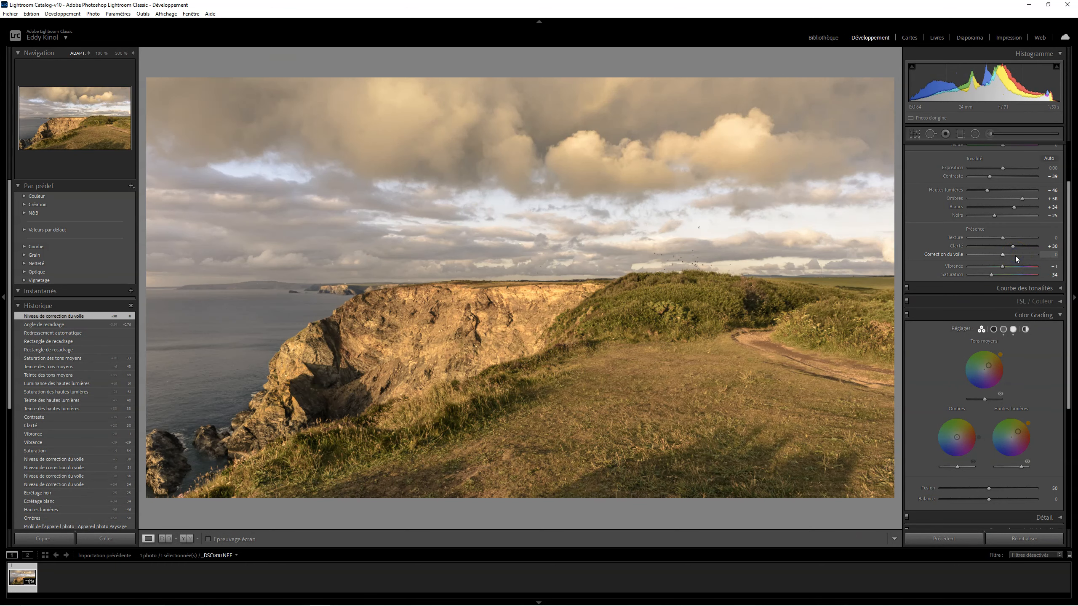
drag(1003, 255, 1015, 255)
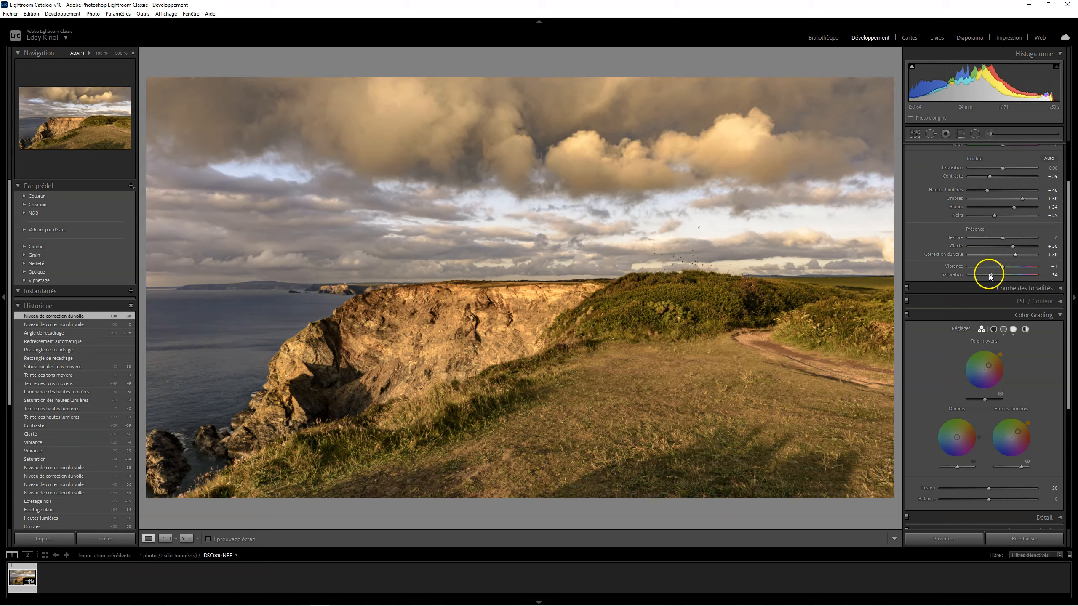
click(63, 324)
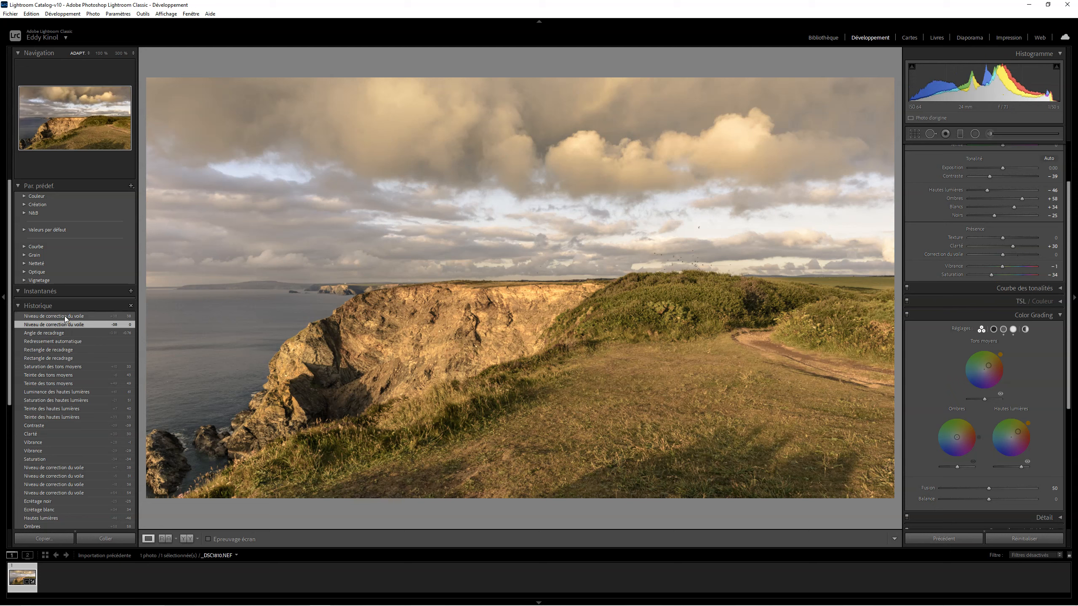
click(64, 316)
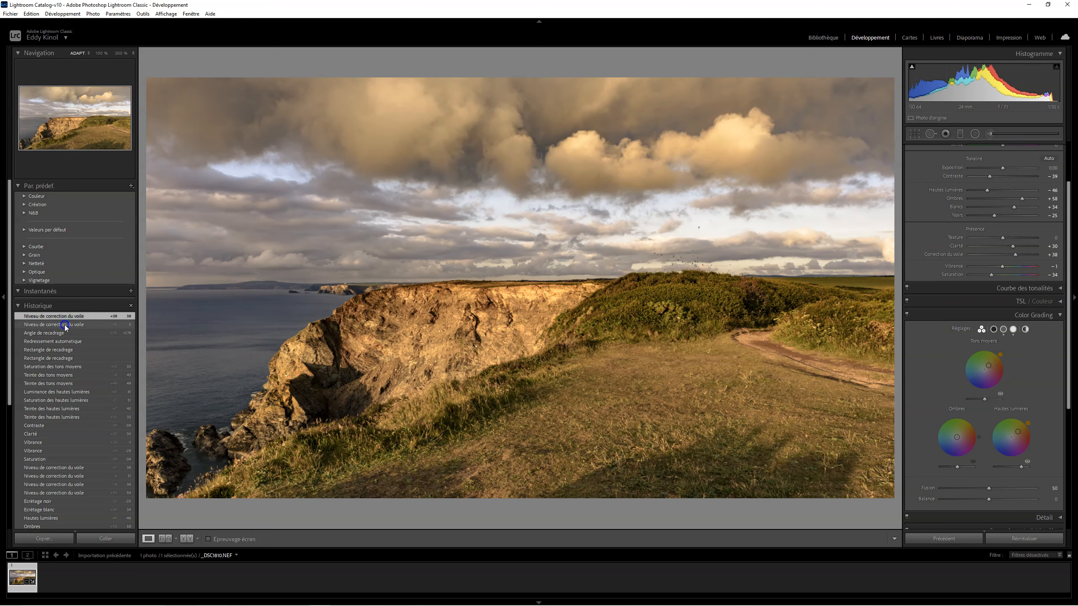
click(66, 326)
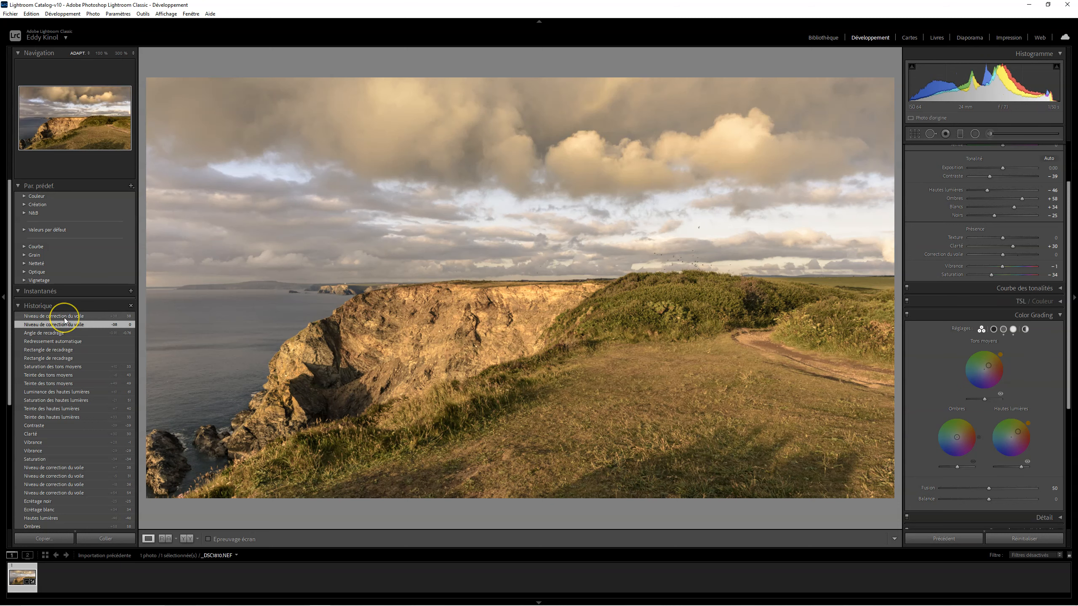
click(64, 317)
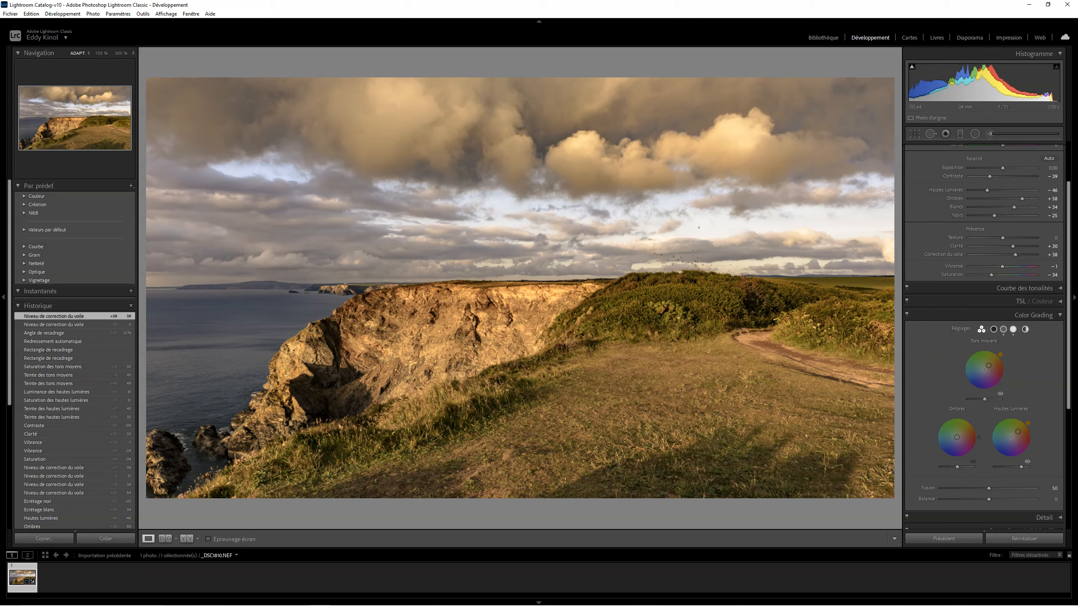
Sharpen the photo in the detail settings with a Gain of 77 and Masquage at 94
click(1062, 318)
click(1035, 342)
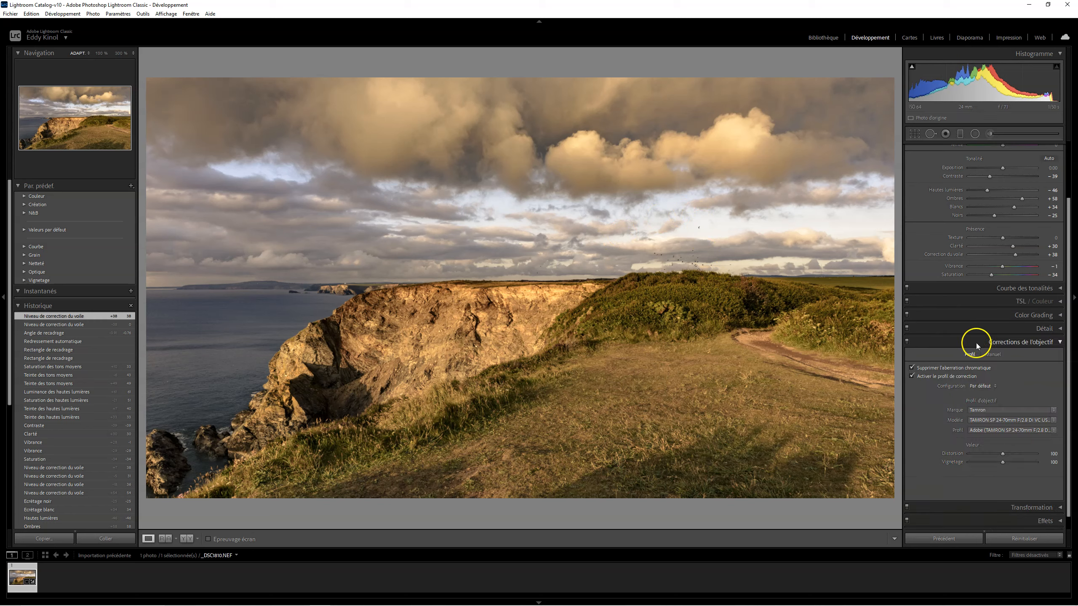
click(1048, 329)
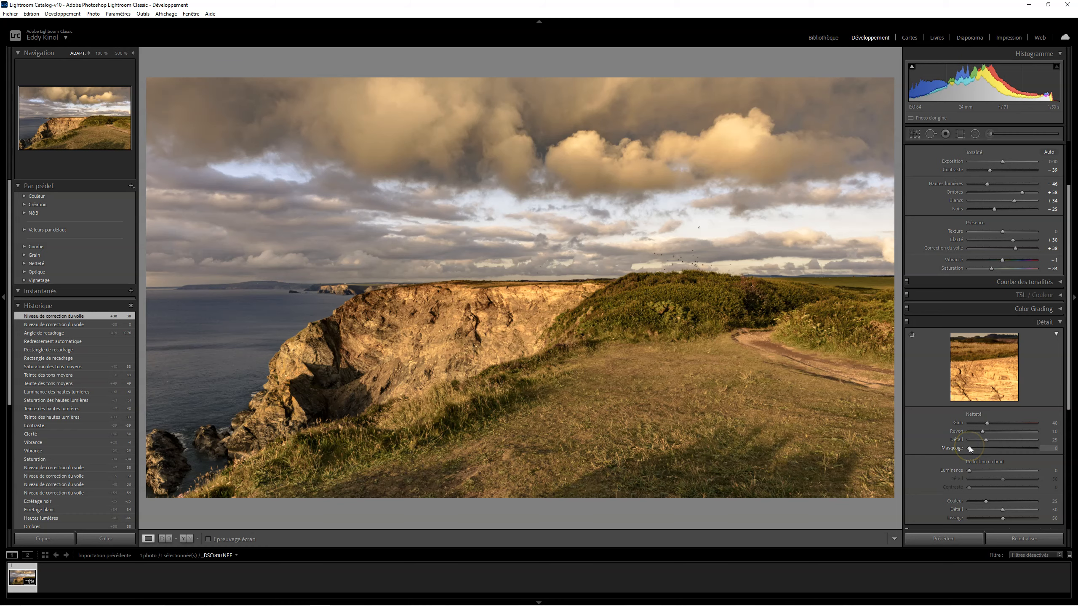
drag(970, 448, 1017, 446)
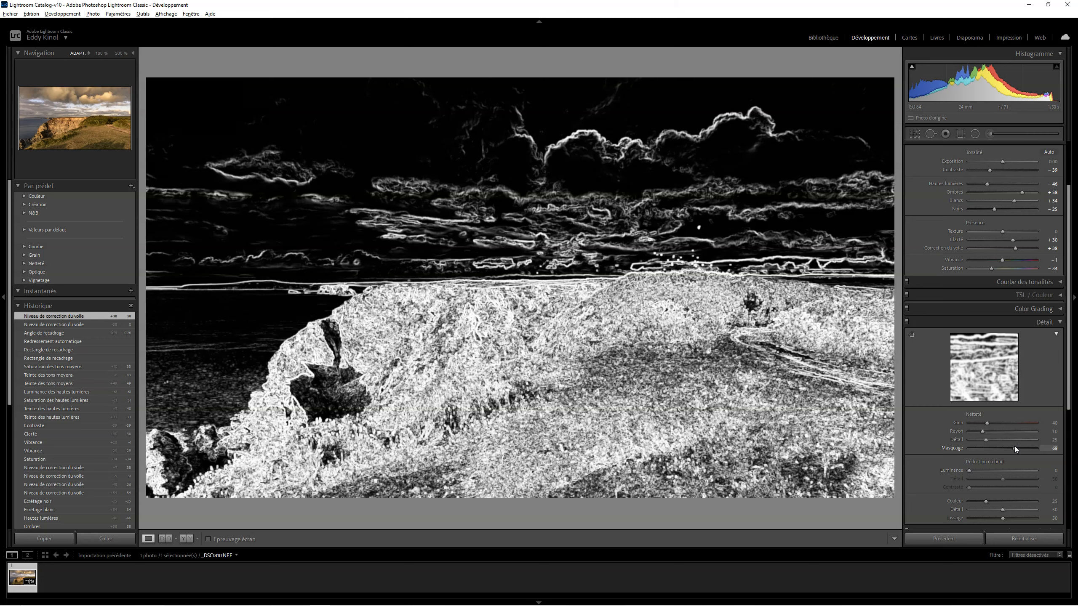
drag(1014, 446, 1004, 424)
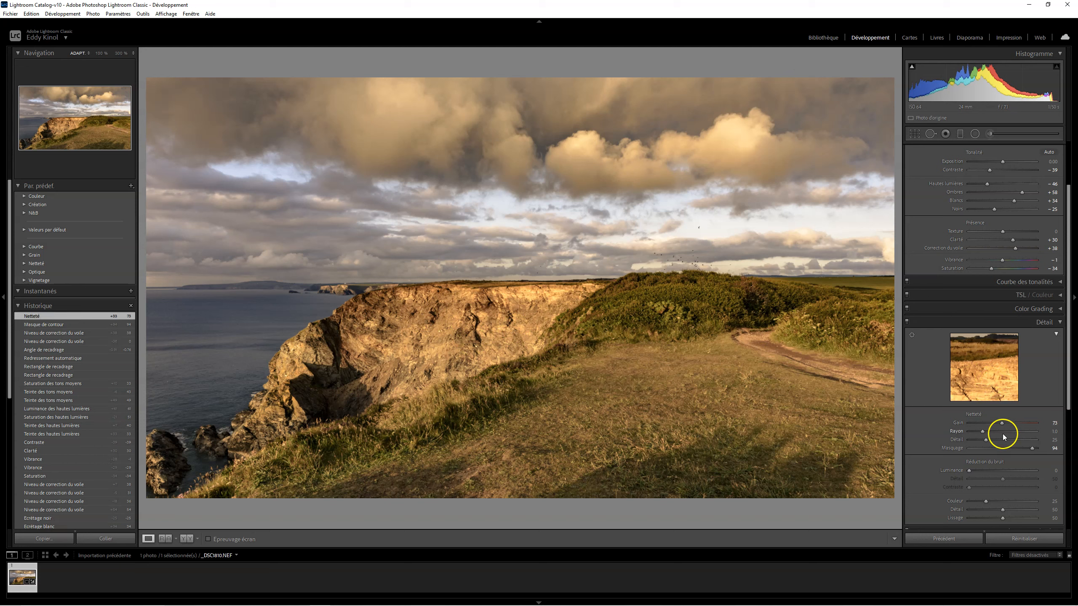
click(1003, 423)
drag(1005, 424, 1005, 424)
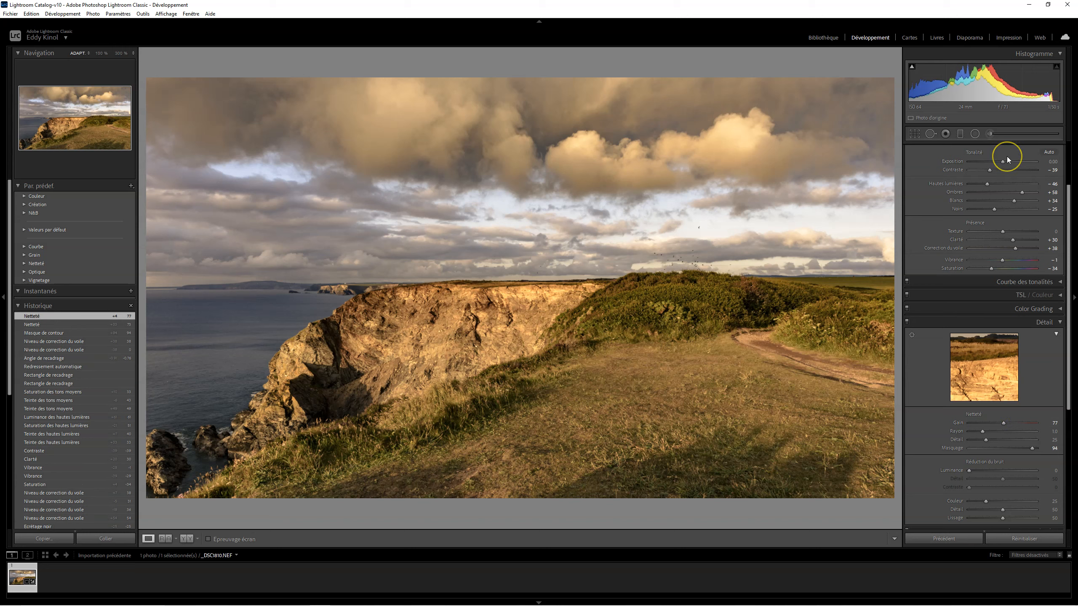
Place a graduated filter over the land and sea, fading out in the clouds, with Exposition 0 and Texture 23
click(960, 135)
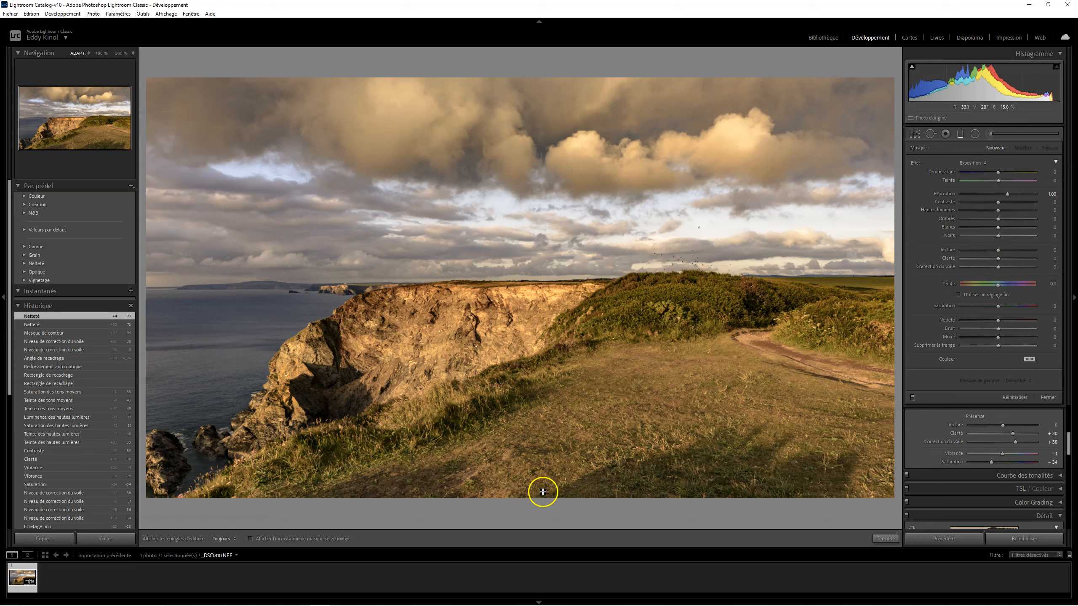
drag(541, 494, 540, 372)
drag(531, 436, 554, 244)
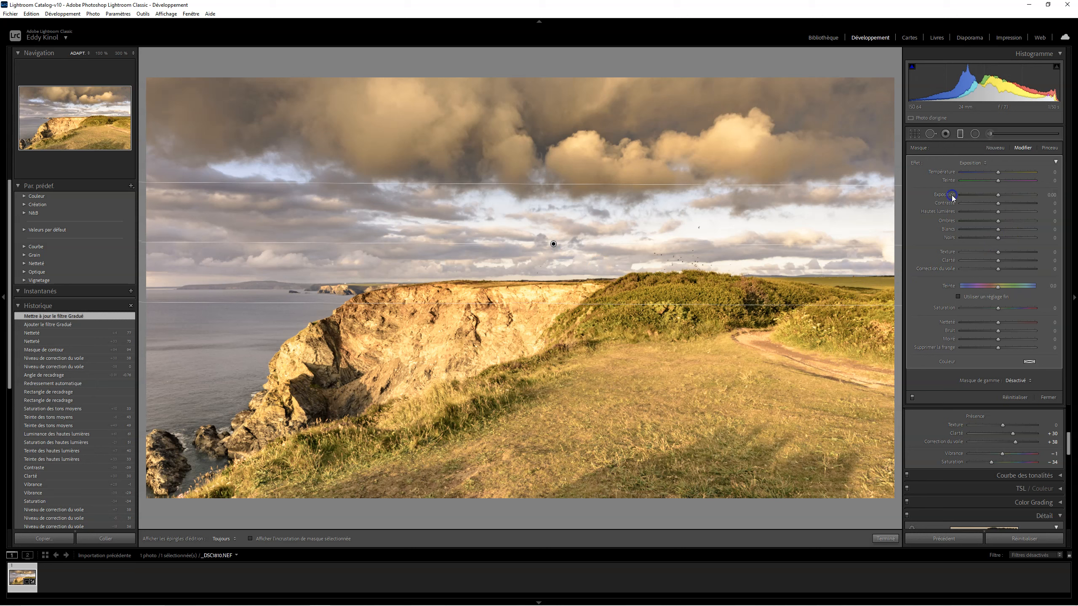
double_click(953, 196)
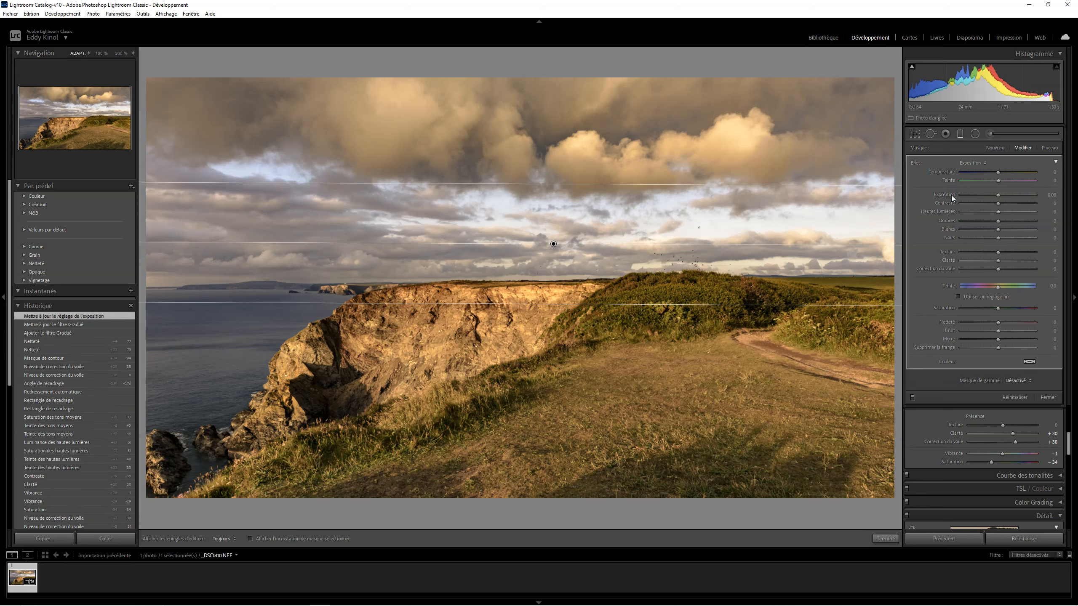
drag(999, 254, 1006, 253)
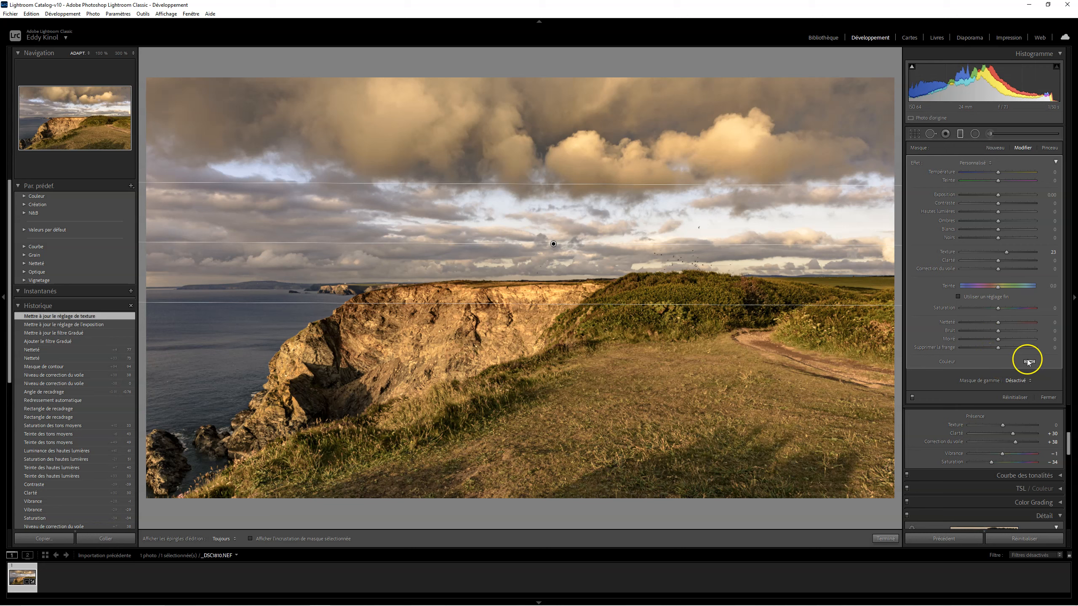
Limit the graduated filter with a Couleur range mask sampled from the cliff rock, checking the coverage with the mask overlay
click(1025, 380)
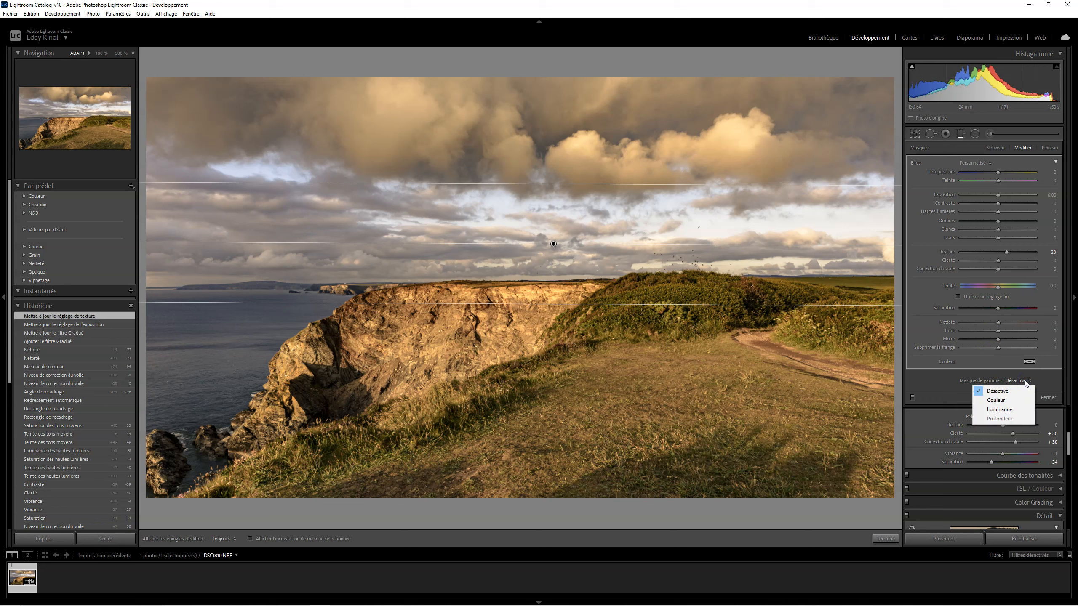
click(995, 400)
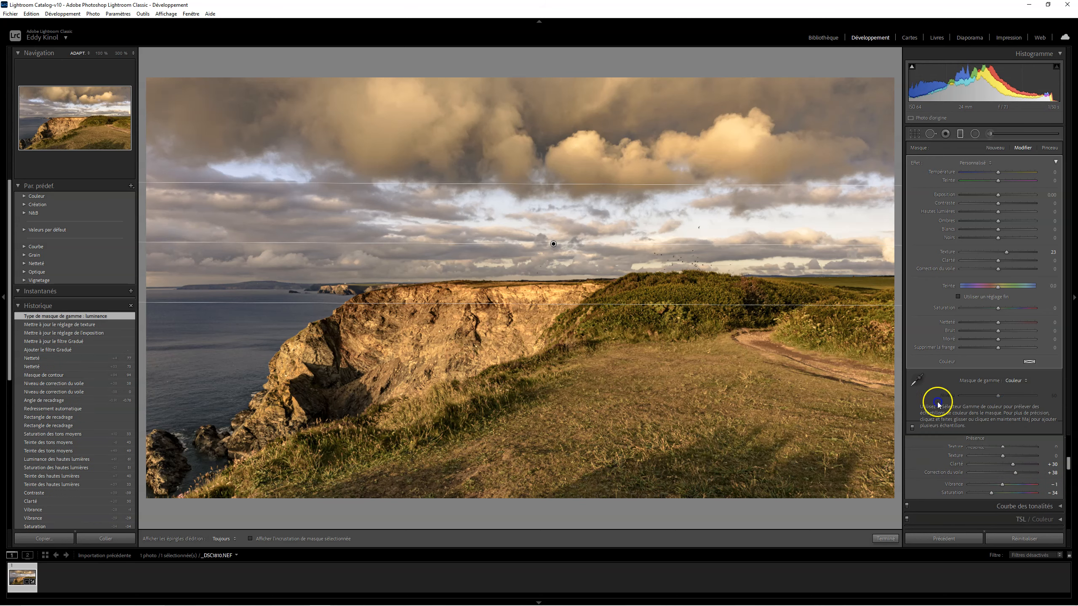
click(919, 380)
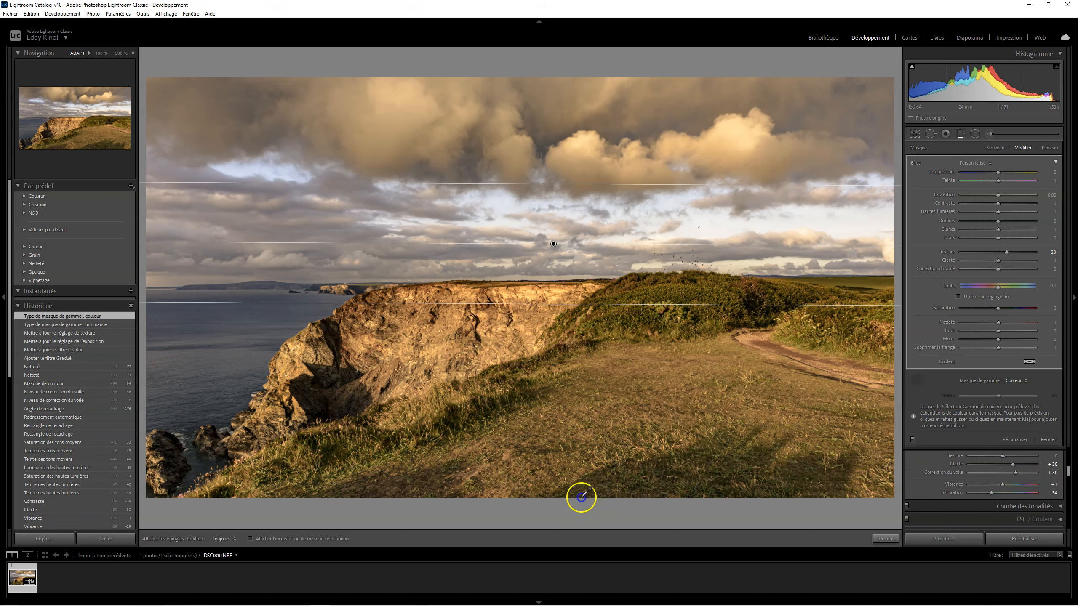
click(249, 539)
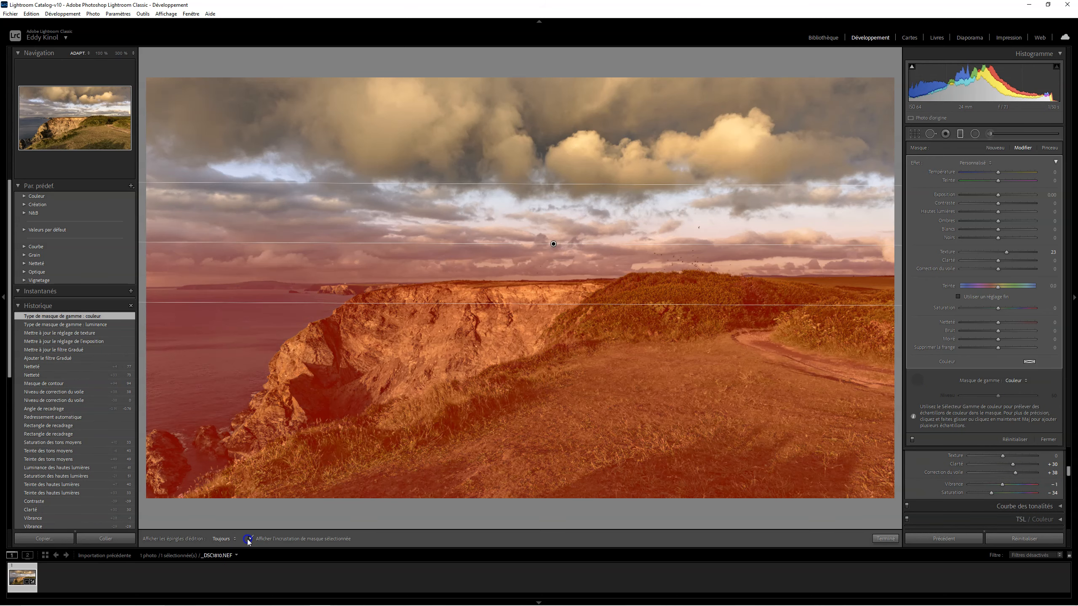
click(472, 339)
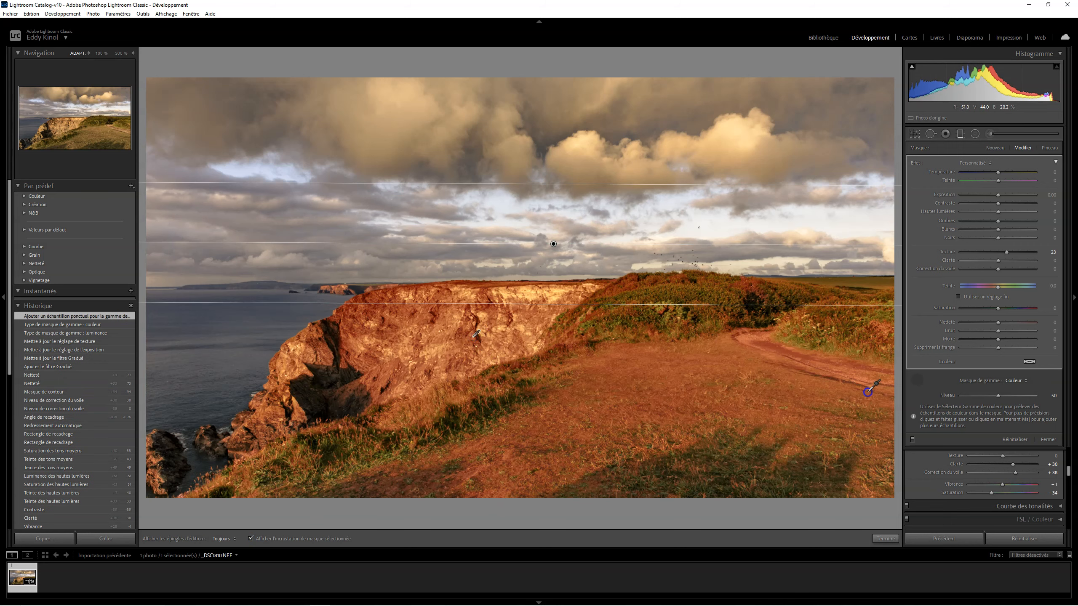
click(250, 539)
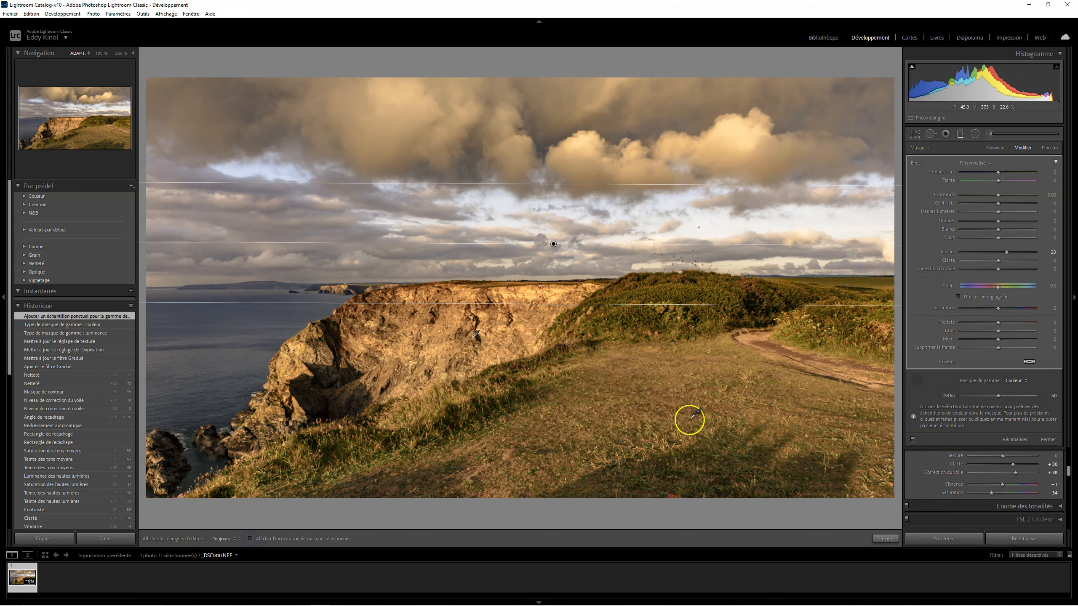
Set the graduated filter's Texture to 53, close the filter, and compare the photo with its unedited version
drag(1007, 251, 1018, 252)
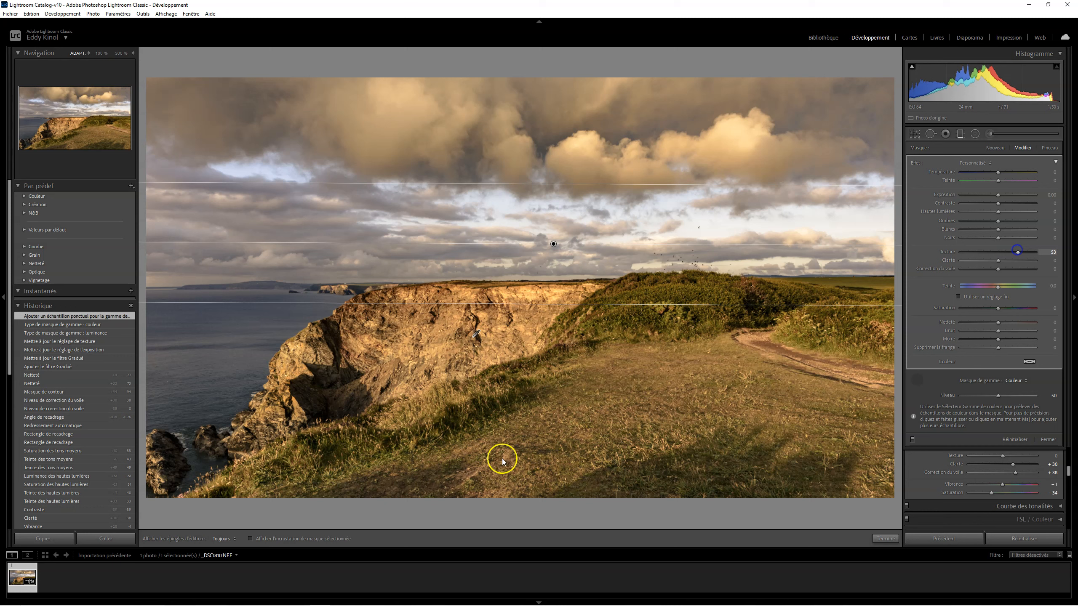
click(1049, 441)
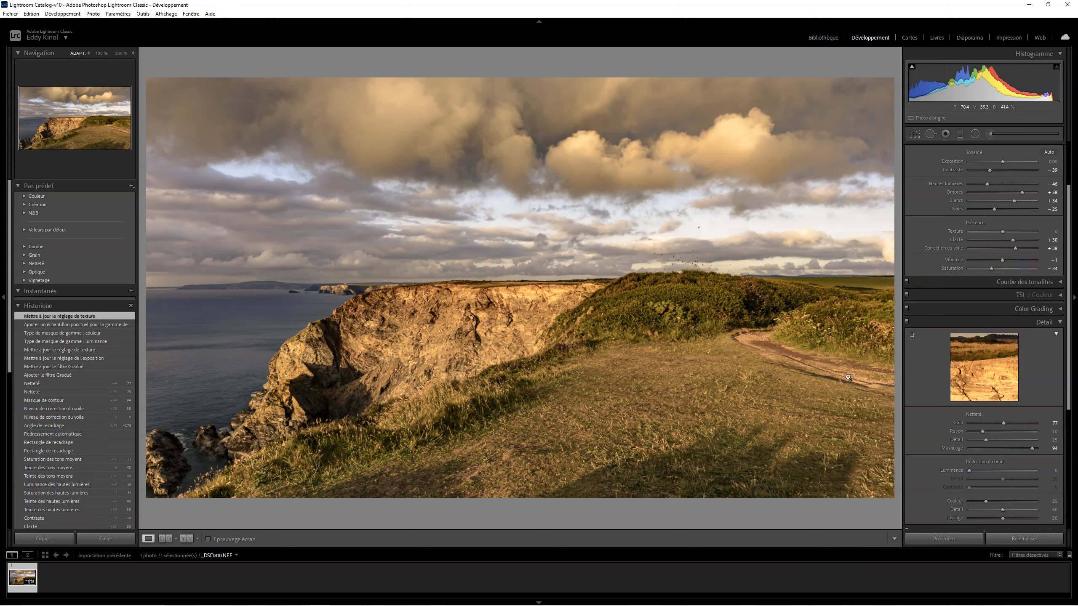
key(backslash)
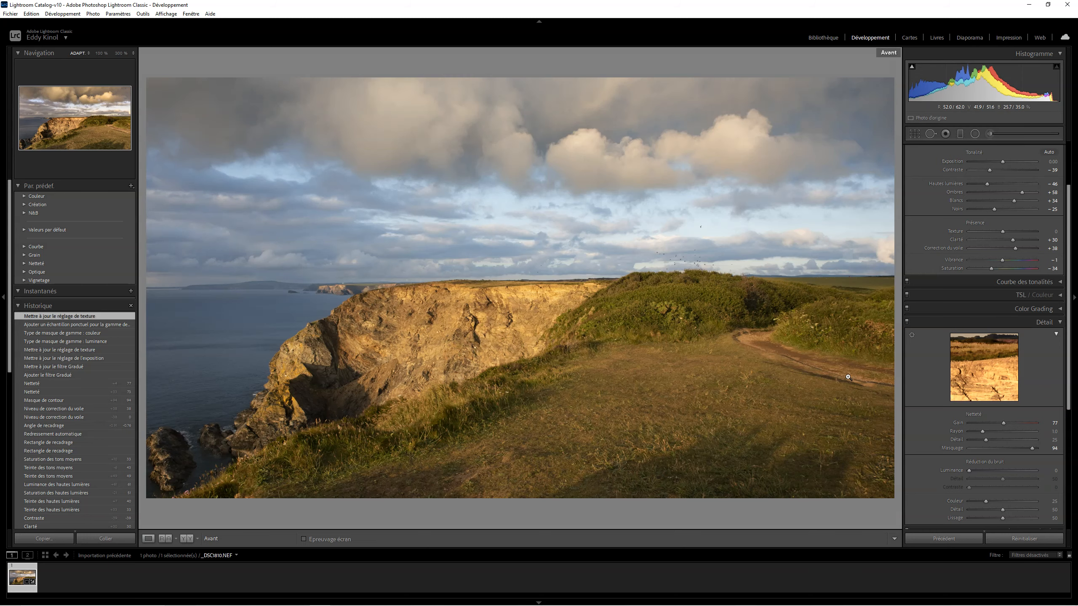
key(backslash)
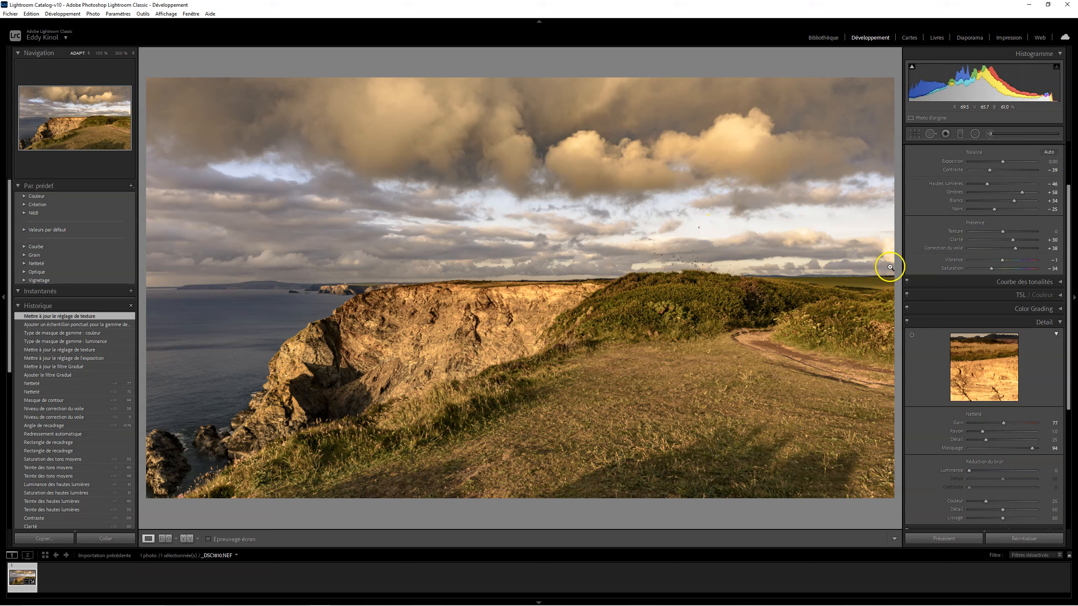
Increase the saturation of the blues and set their luminance to -37 in the TSL adjustments
click(1058, 296)
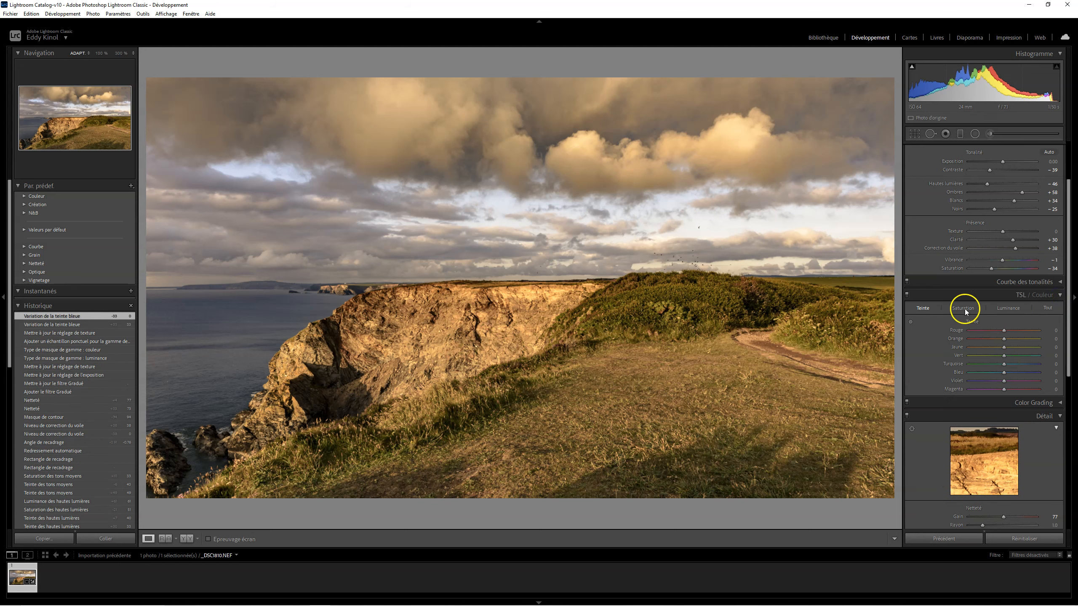
click(965, 309)
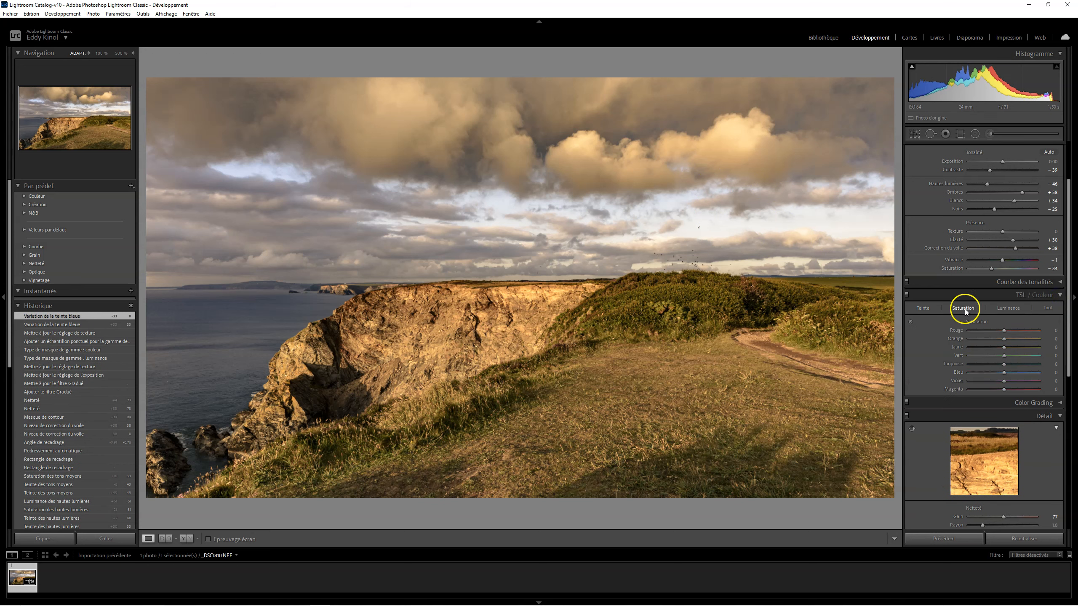
drag(1013, 372, 1017, 373)
click(1005, 312)
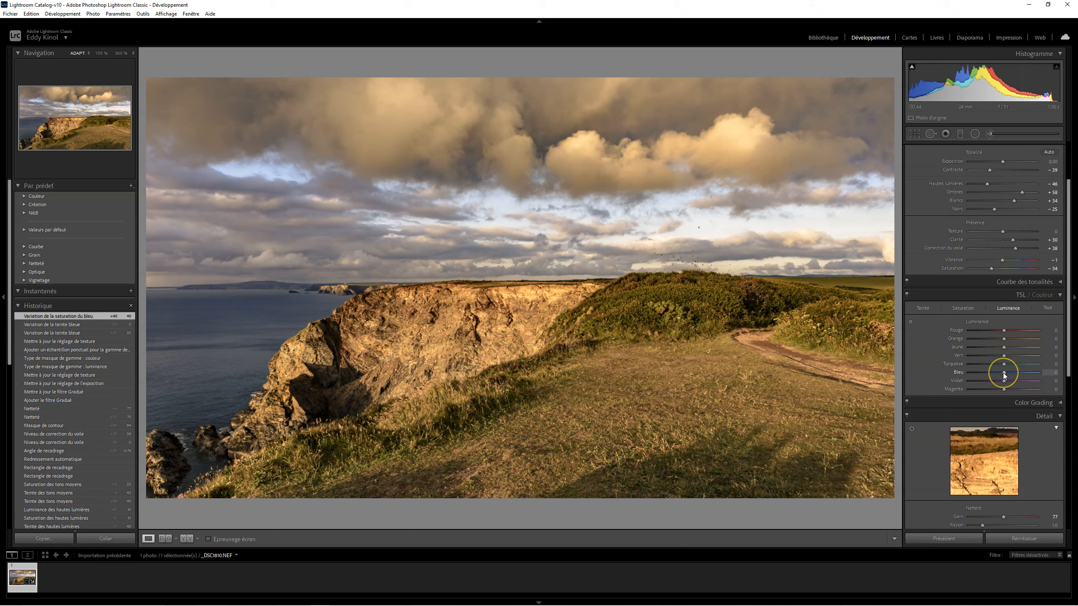
drag(1004, 375, 991, 375)
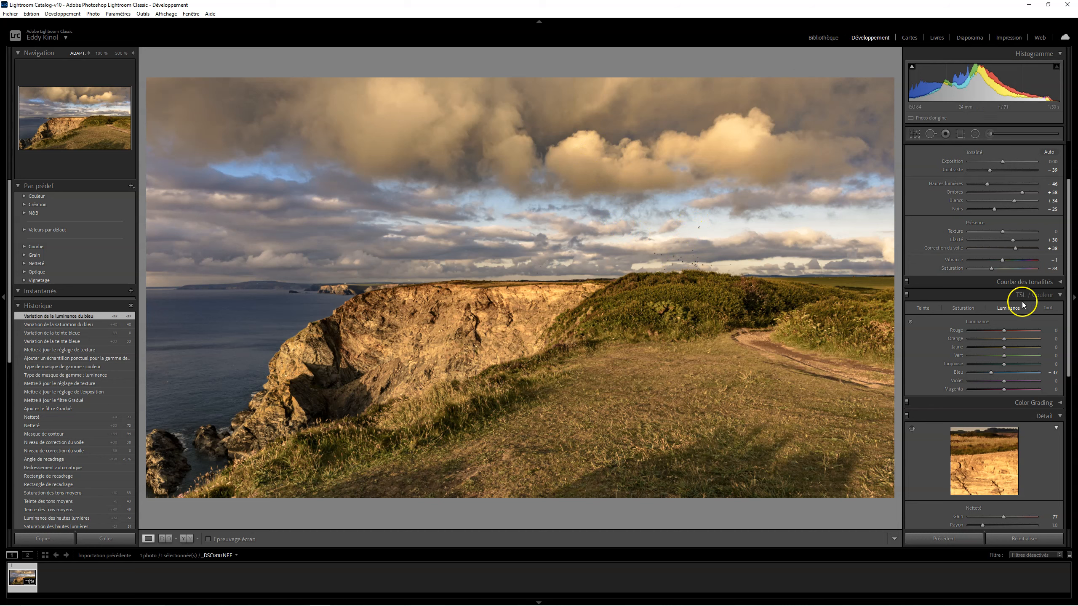
Collapse the Détail and TSL adjustment sections
scroll(955, 409, down, 5)
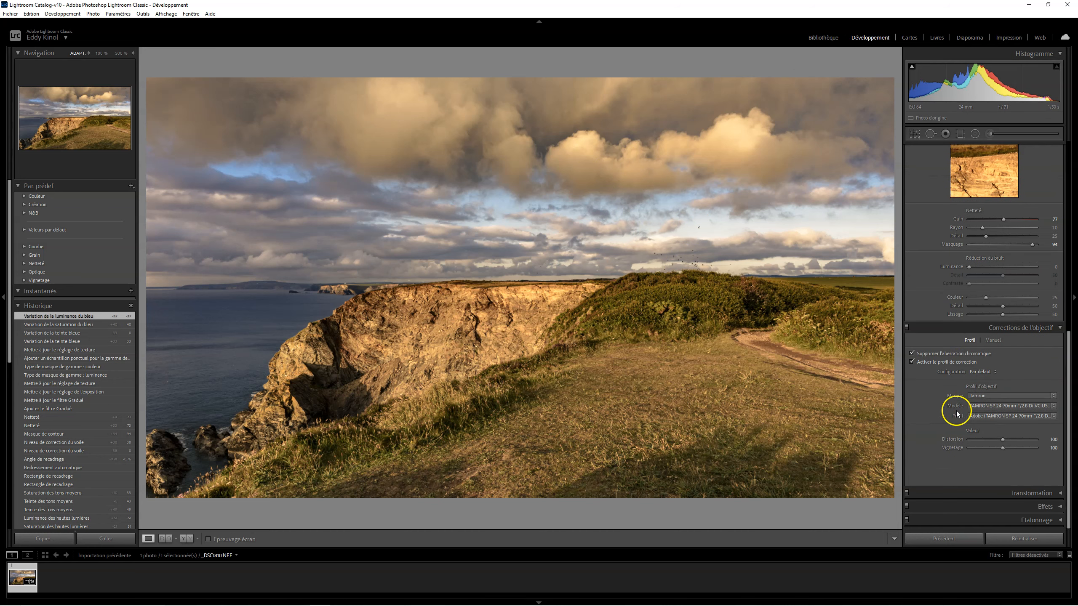
scroll(957, 393, up, 2)
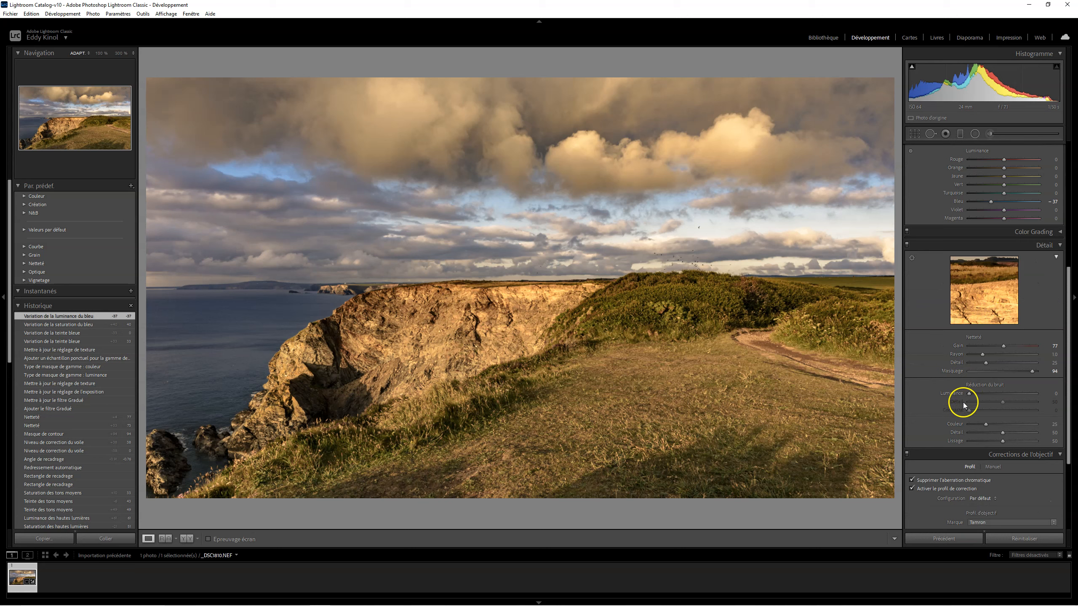
click(1056, 248)
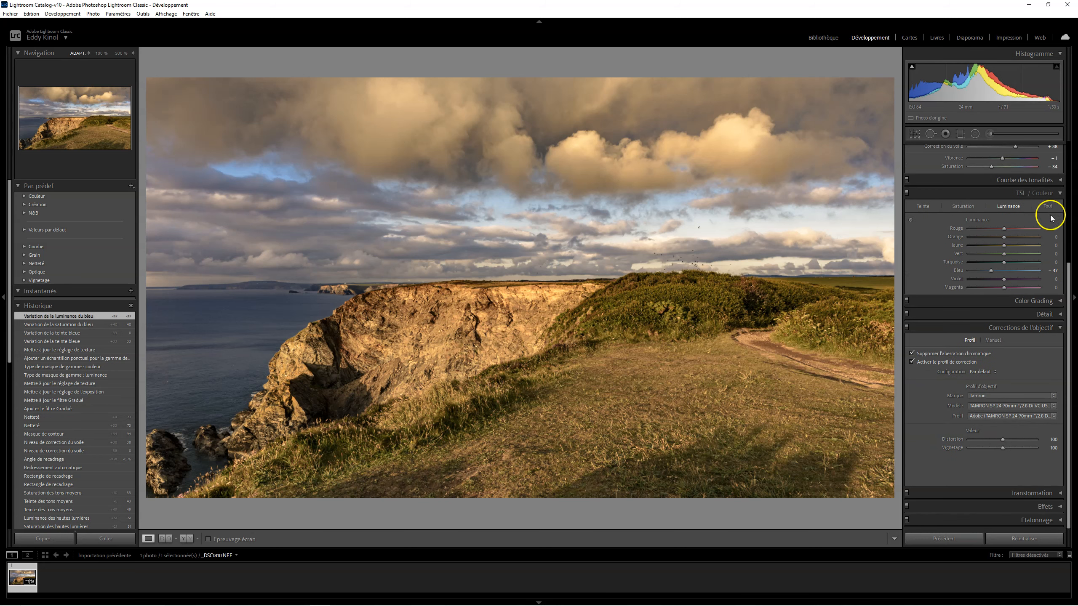
click(1060, 194)
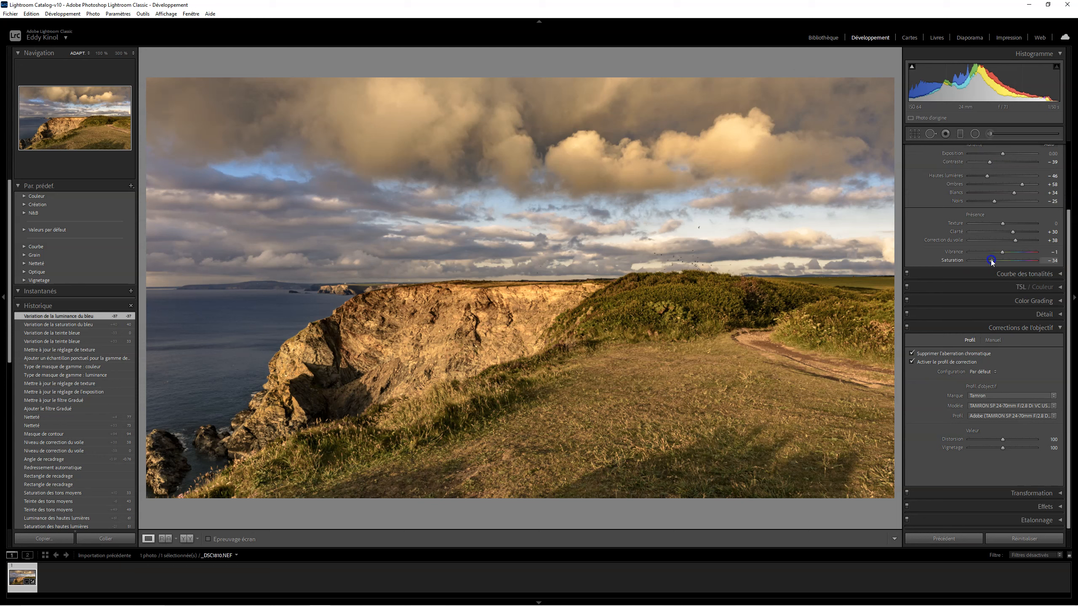
Set the photo's overall Saturation to -24 and review the result full screen
drag(992, 261, 997, 262)
drag(994, 262, 995, 262)
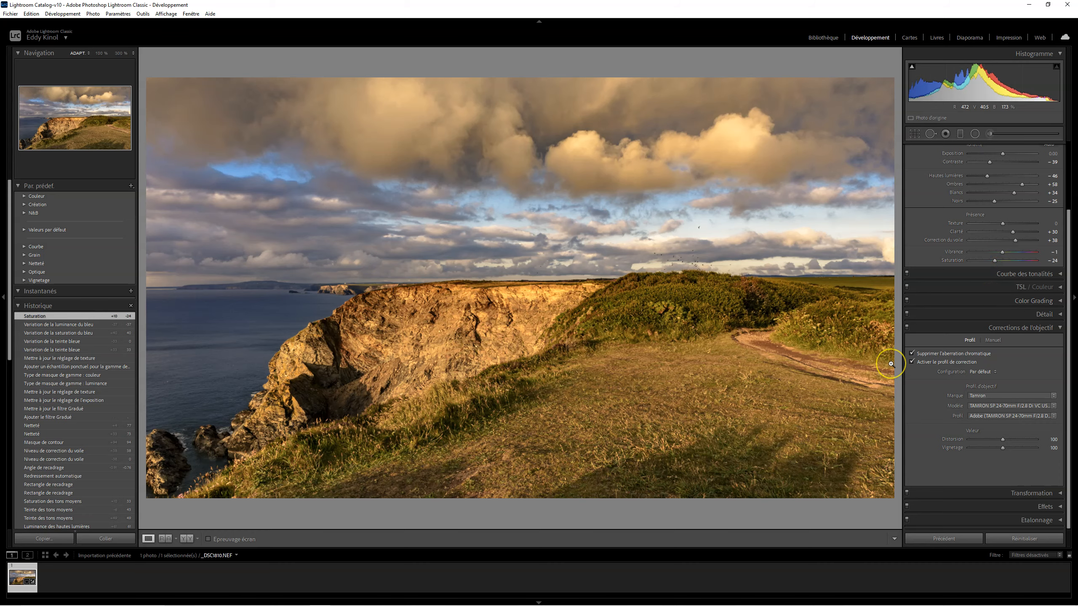
key(f)
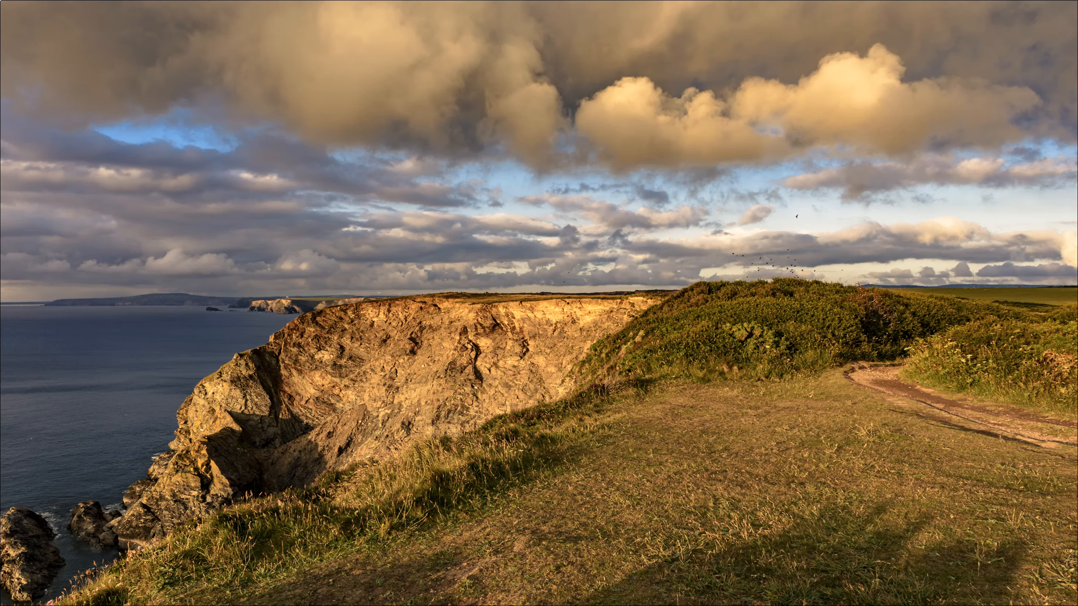
key(f)
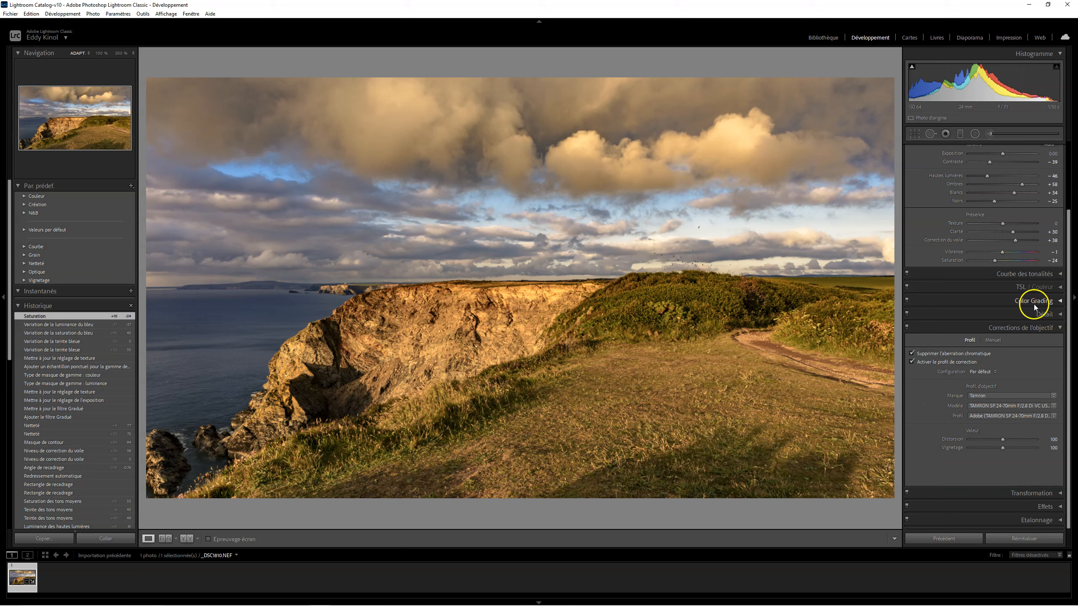
Place a wide elliptical radial filter centred just above the cliff edge, with Exposition -0.09 and Hautes lumières -63
click(1060, 328)
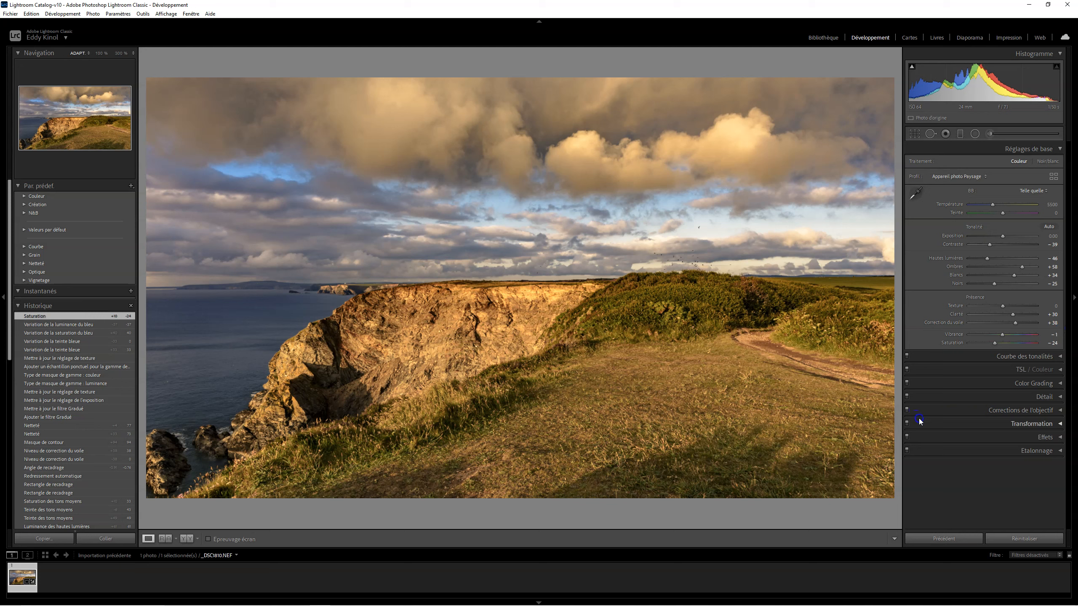
click(975, 134)
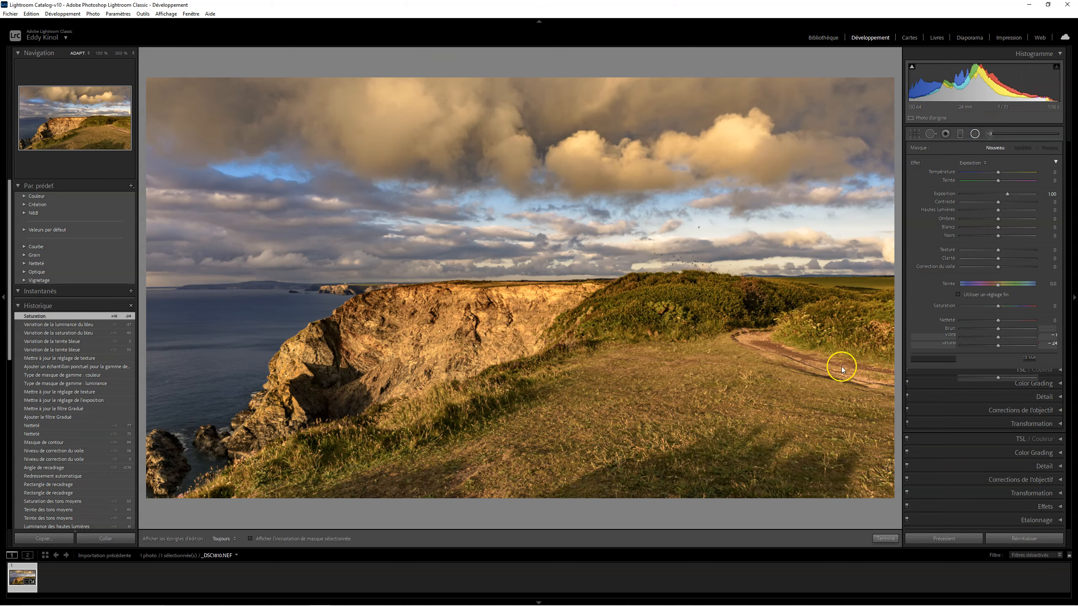
drag(455, 238, 655, 393)
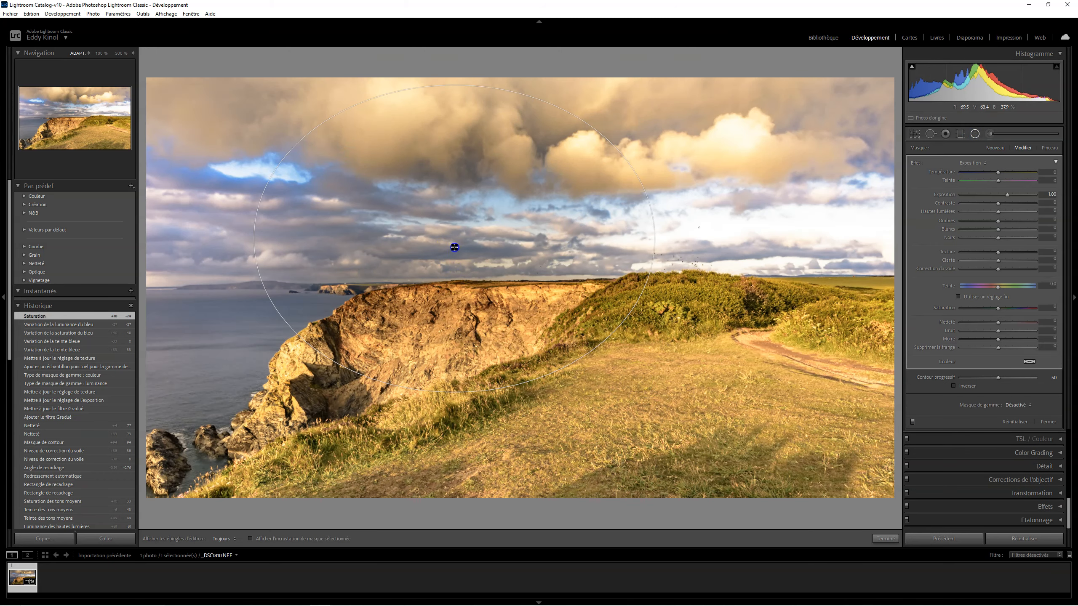
drag(454, 240, 503, 296)
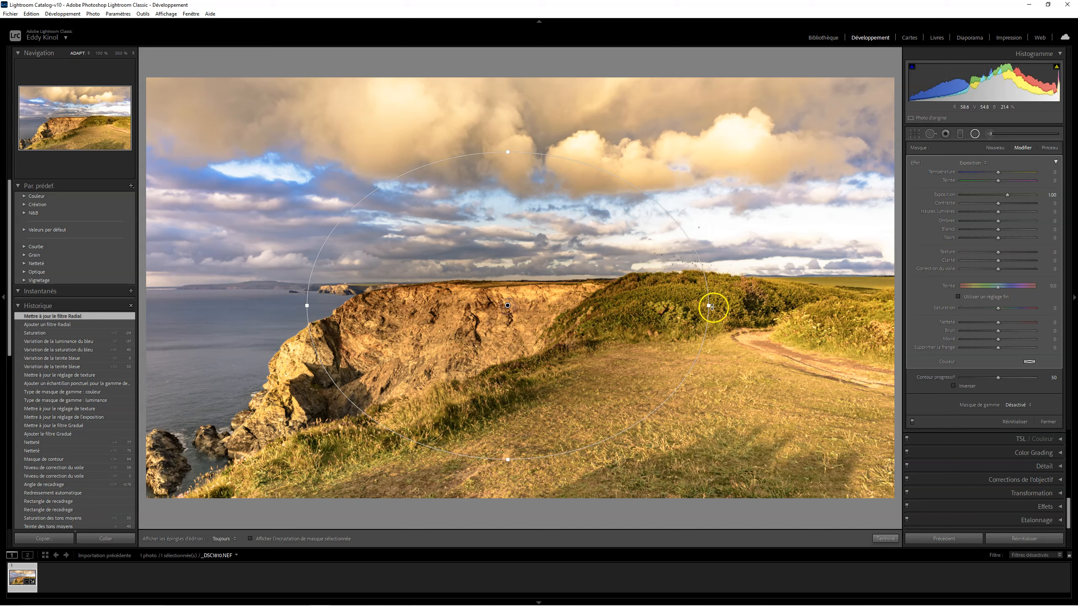
drag(710, 305, 830, 314)
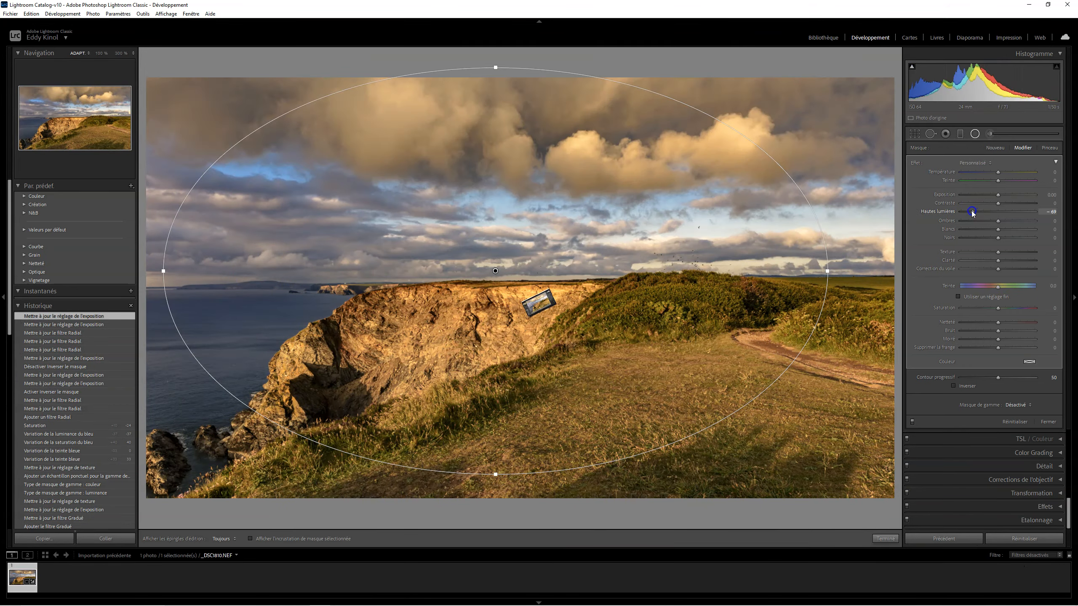
click(997, 195)
drag(997, 194, 975, 213)
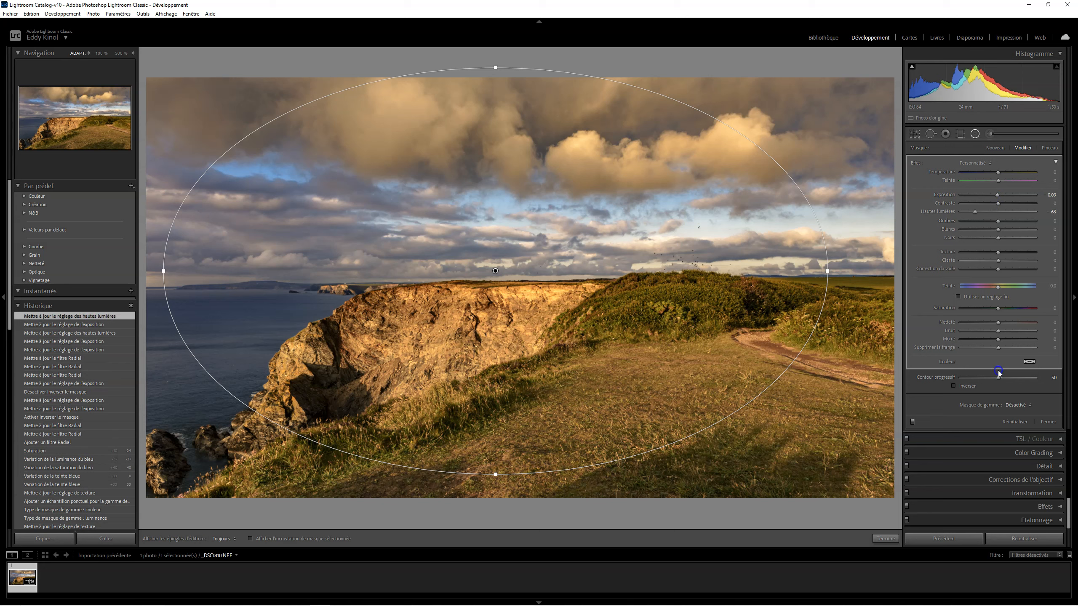
Compare the photo with the radial filter off and on, and close the filter for a full-screen review
click(912, 422)
click(912, 422)
click(912, 422)
click(912, 422)
click(912, 422)
click(912, 422)
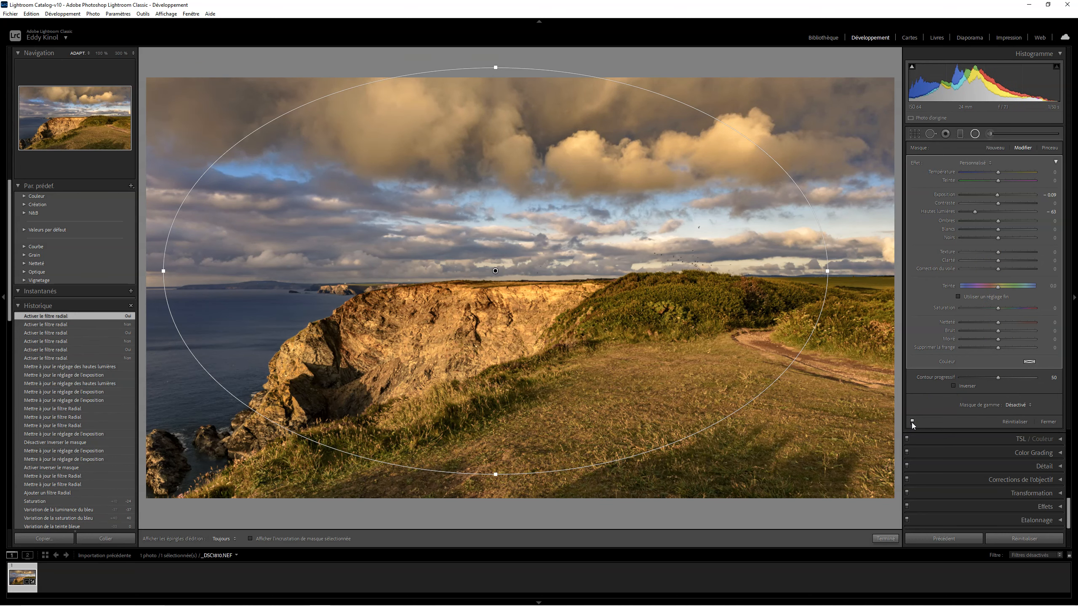
click(1049, 421)
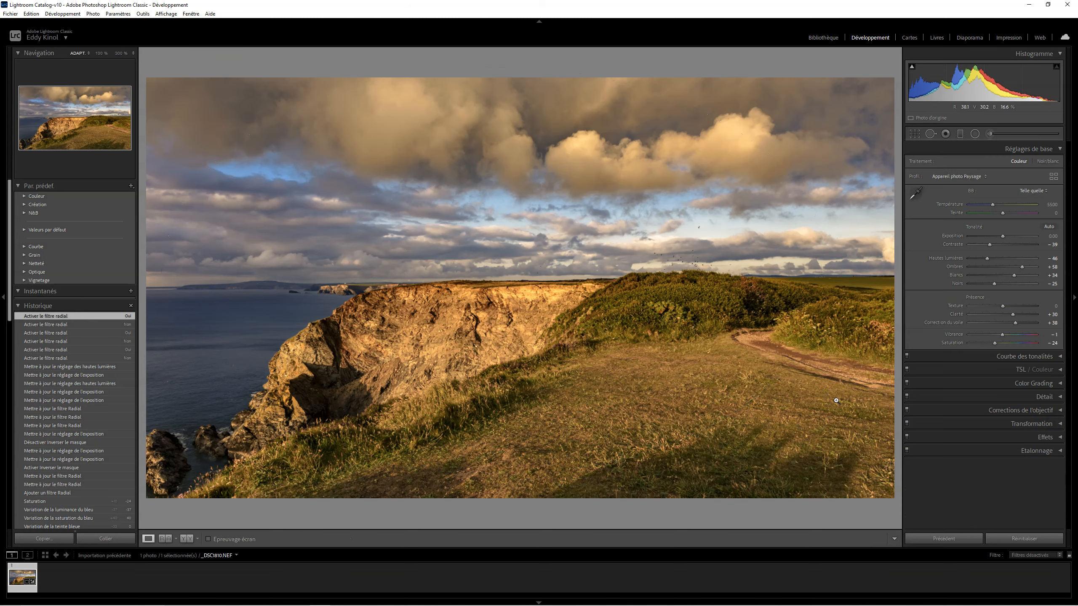
key(f)
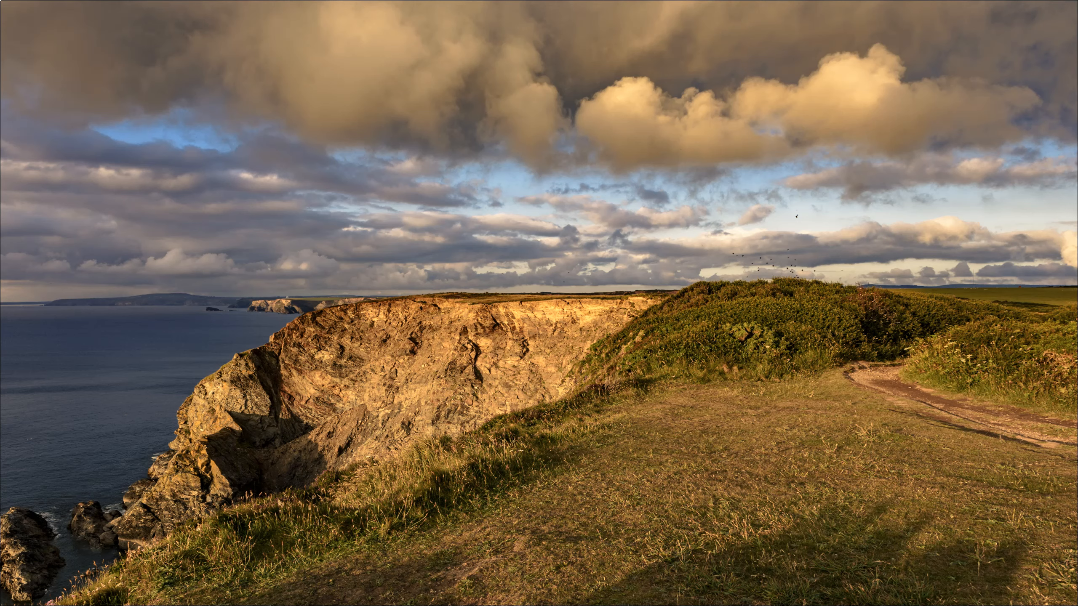